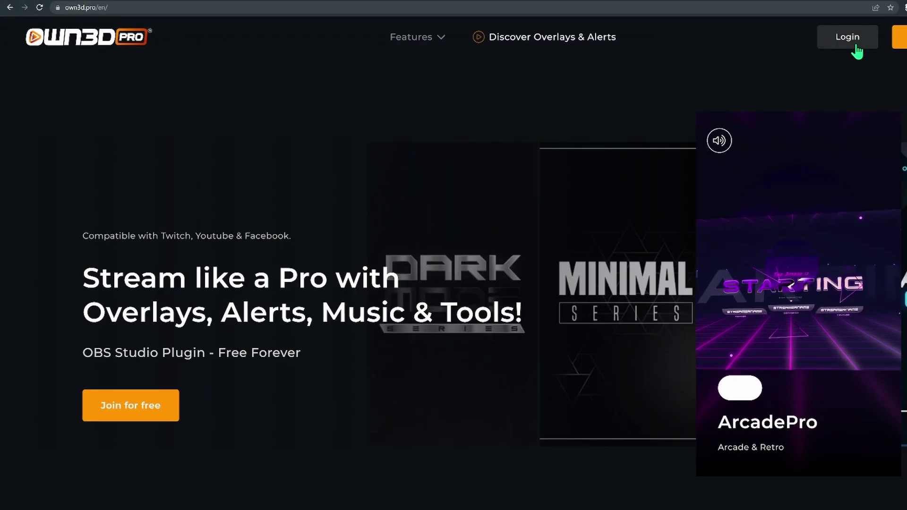
Step: Log in to OWN3D and install its OBS Studio plugin
{"action": "left_click", "coordinate": [858, 51]}
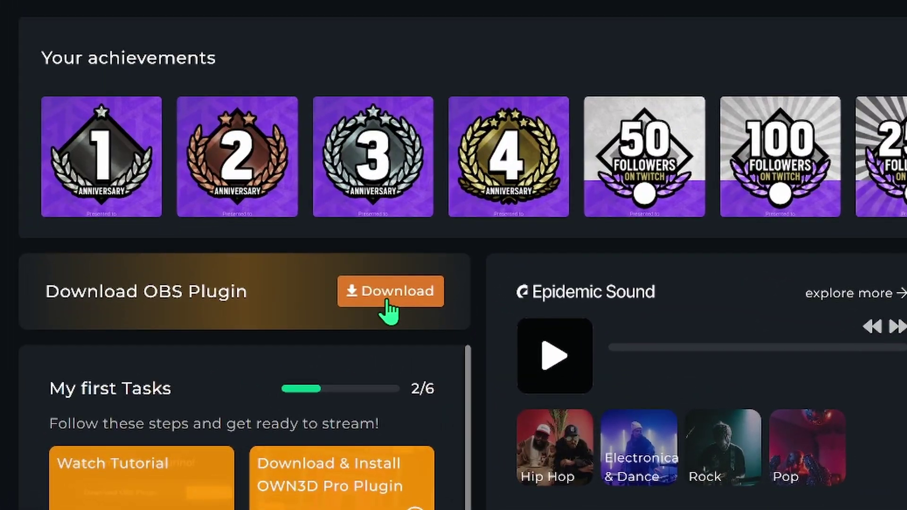
{"action": "left_click", "coordinate": [386, 302]}
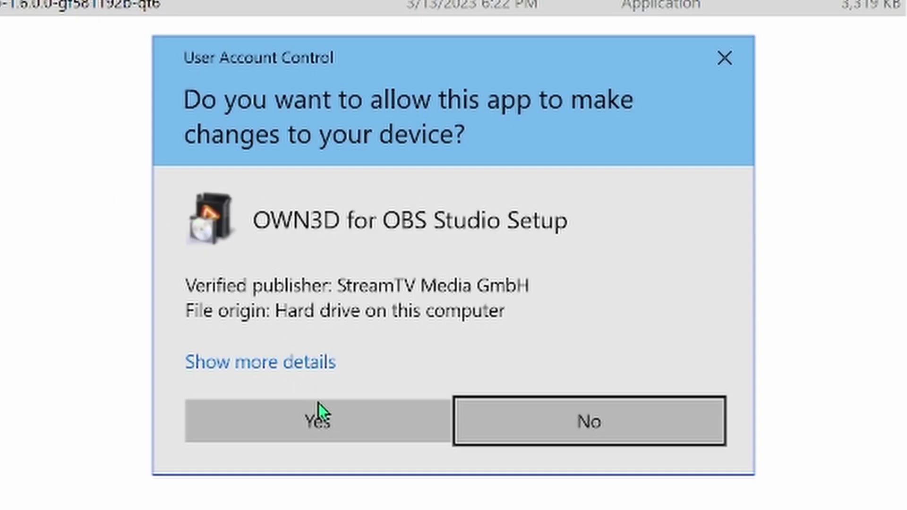
{"action": "left_click", "coordinate": [318, 411]}
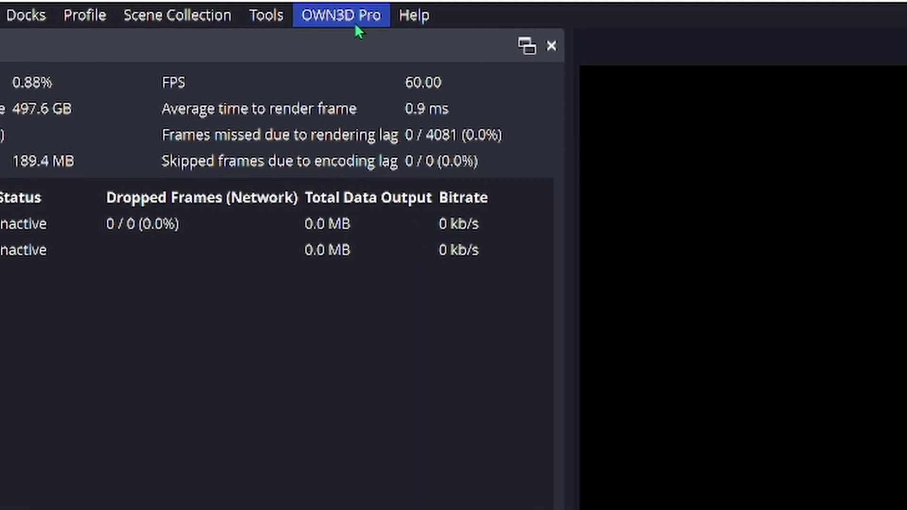
Step: View the Avoid overlay in the OWN3D Pro store, then preview the Just Chatting scene
{"action": "left_click", "coordinate": [357, 23]}
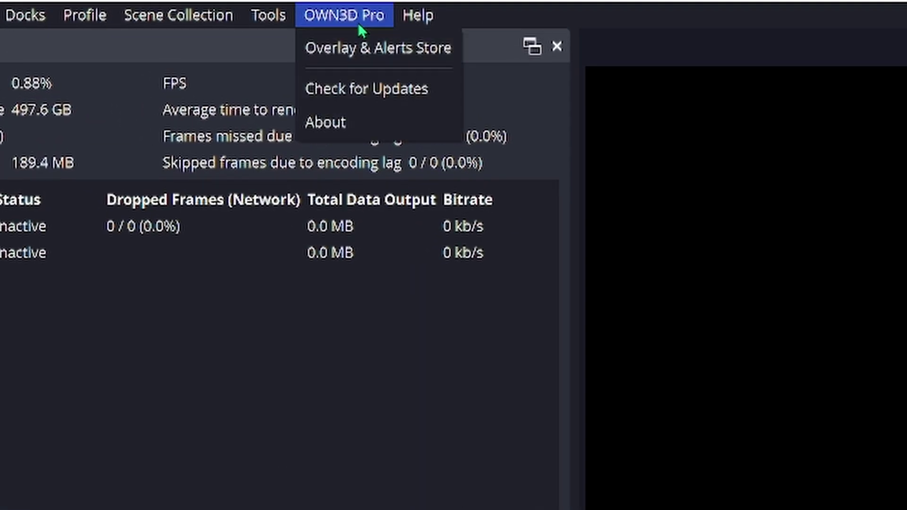
{"action": "left_click", "coordinate": [399, 47]}
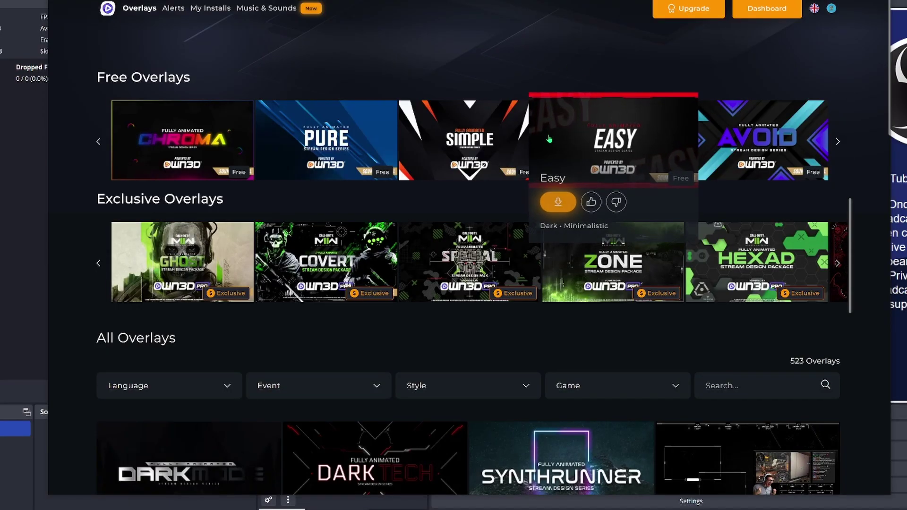
{"action": "scroll", "coordinate": [561, 177], "scroll_direction": "down", "scroll_amount": 3}
{"action": "scroll", "coordinate": [545, 135], "scroll_direction": "down", "scroll_amount": 3}
{"action": "scroll", "coordinate": [545, 135], "scroll_direction": "down", "scroll_amount": 3}
{"action": "scroll", "coordinate": [546, 135], "scroll_direction": "down", "scroll_amount": 3}
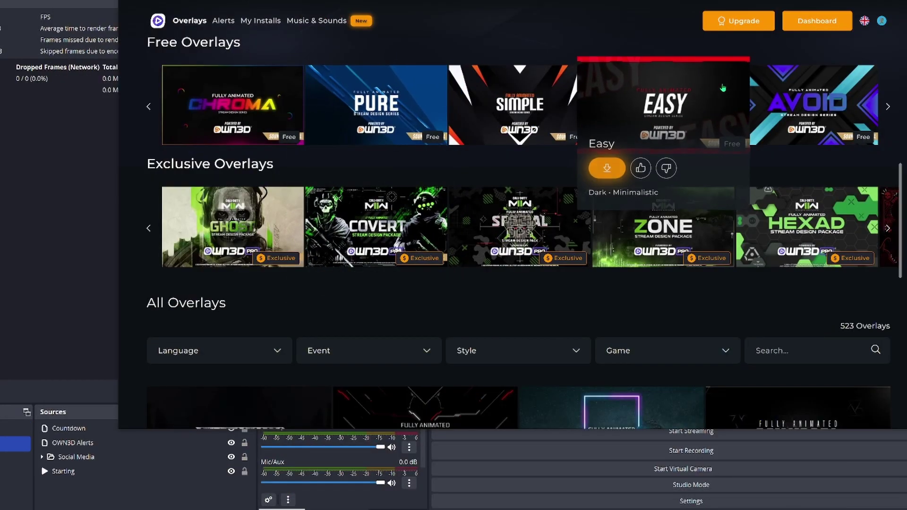
{"action": "left_click", "coordinate": [815, 101]}
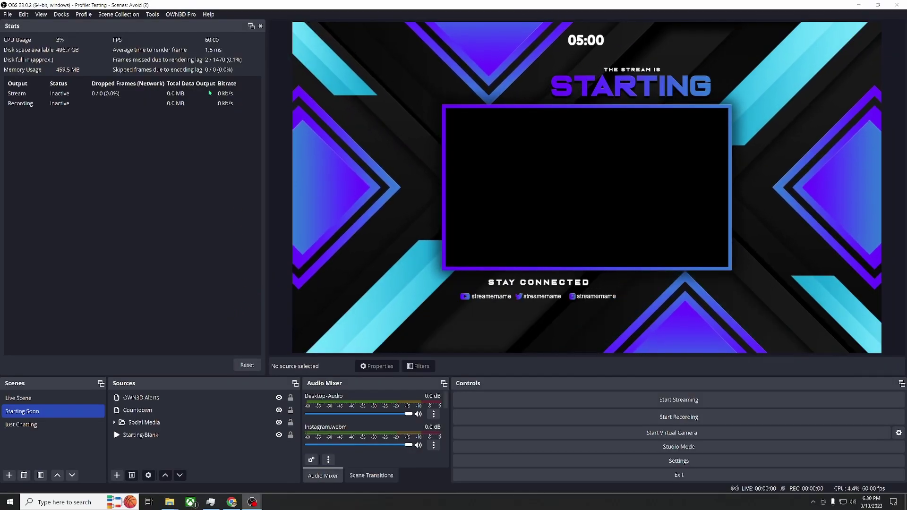
{"action": "left_click", "coordinate": [181, 15]}
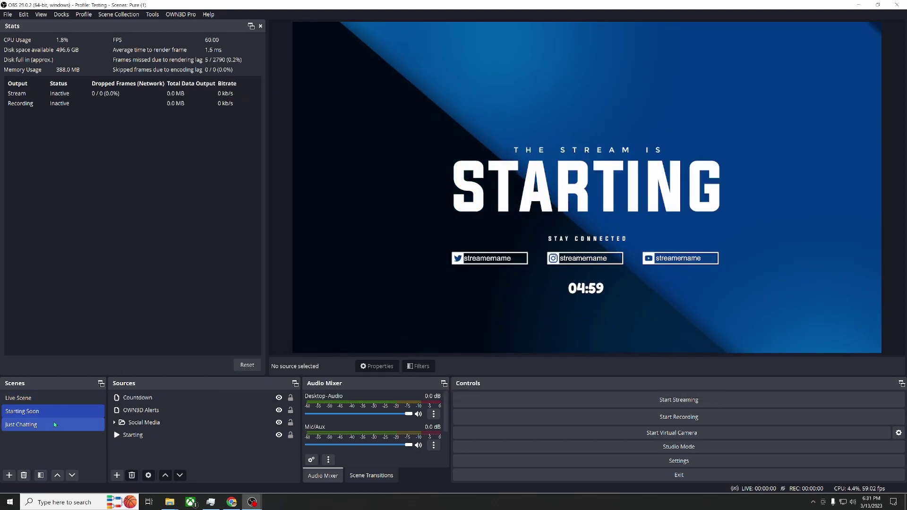
{"action": "left_click", "coordinate": [54, 424]}
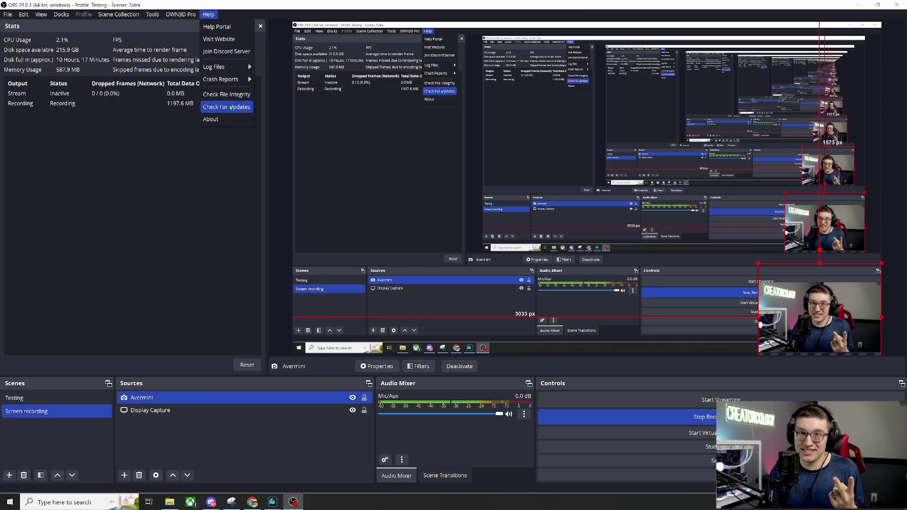
Step: Run Help > Check For Updates and dismiss the 'No updates available' notice
{"action": "left_click", "coordinate": [231, 107]}
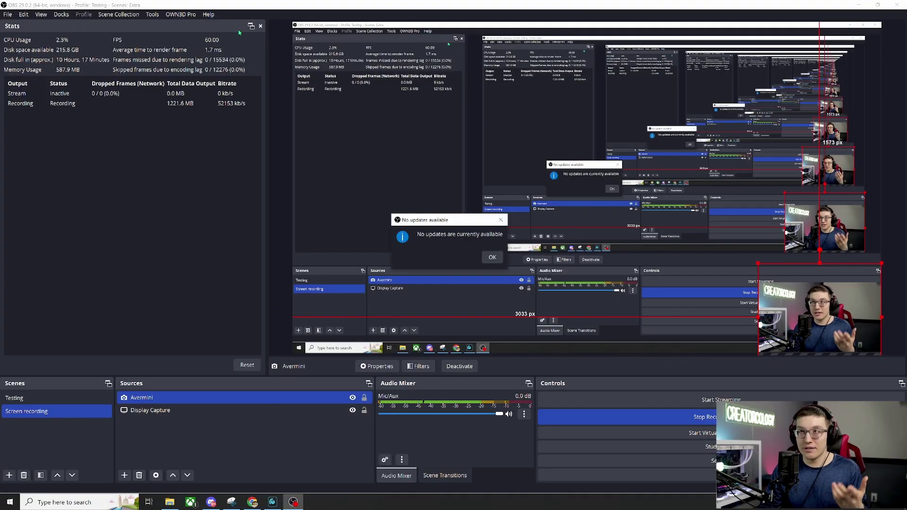
{"action": "left_click", "coordinate": [493, 257]}
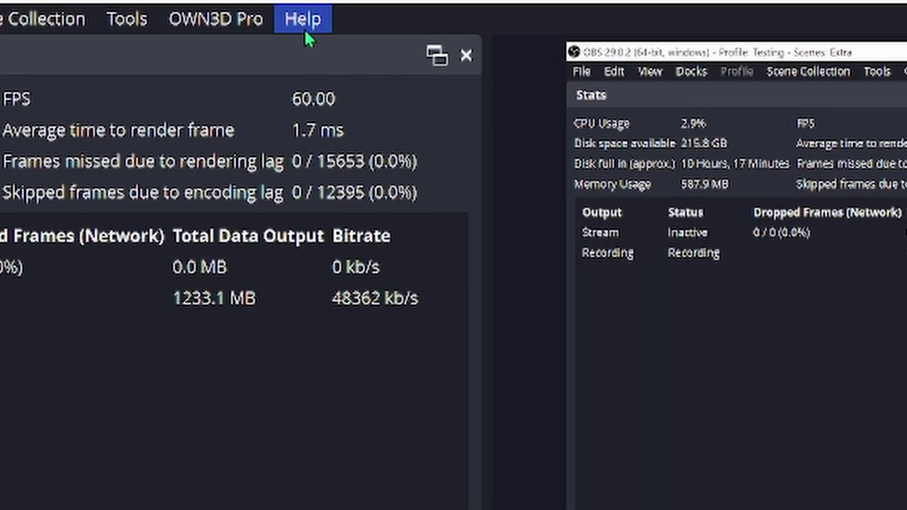
{"action": "left_click", "coordinate": [208, 16]}
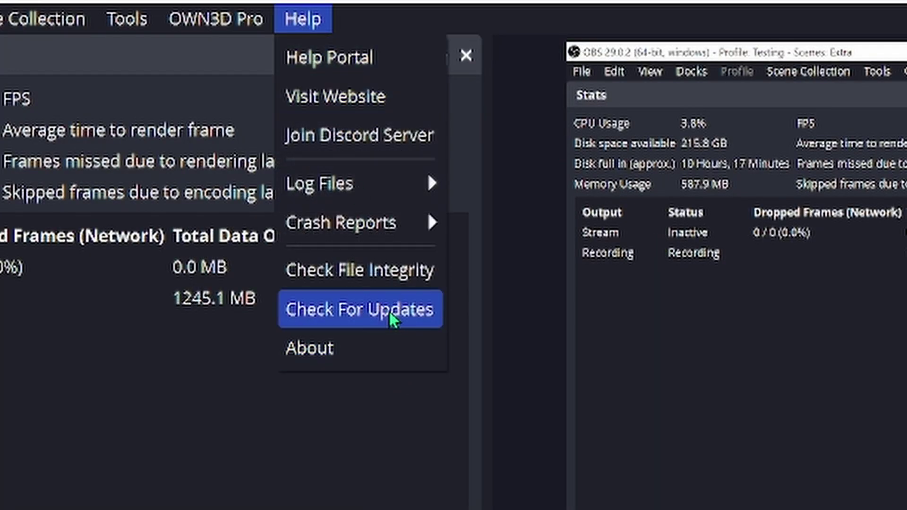
{"action": "left_click", "coordinate": [395, 329]}
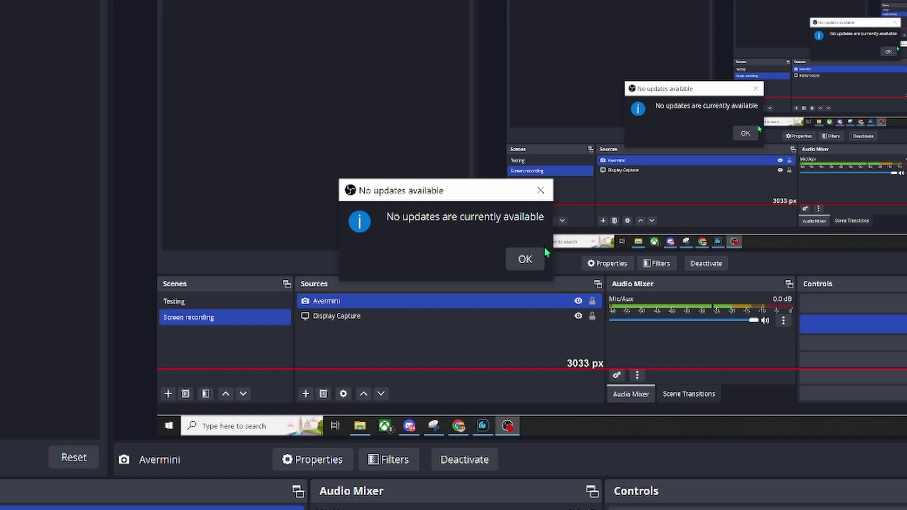
{"action": "left_click", "coordinate": [536, 270]}
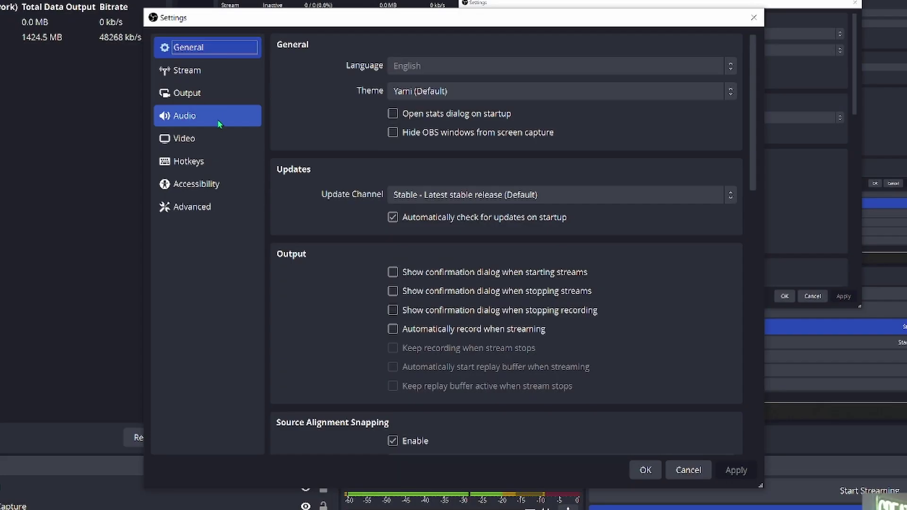
{"action": "left_click", "coordinate": [217, 119]}
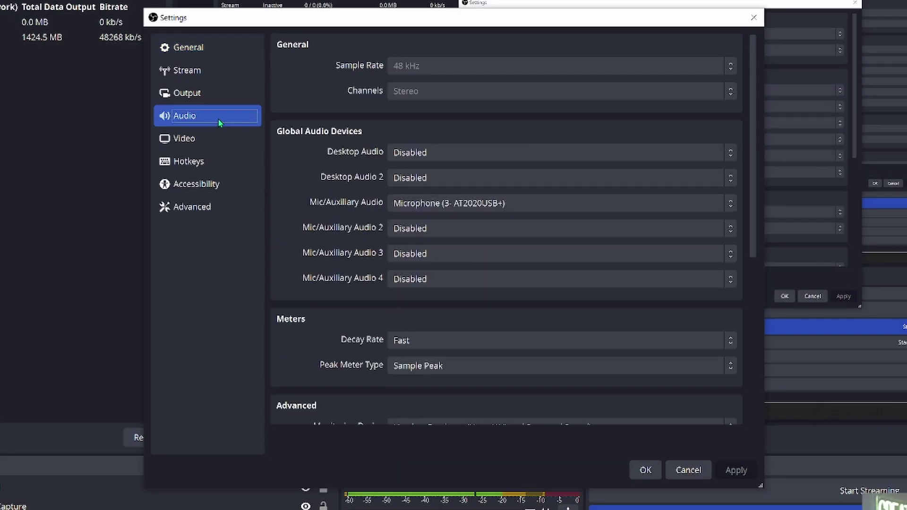
{"action": "left_click", "coordinate": [501, 205]}
{"action": "left_click", "coordinate": [470, 178]}
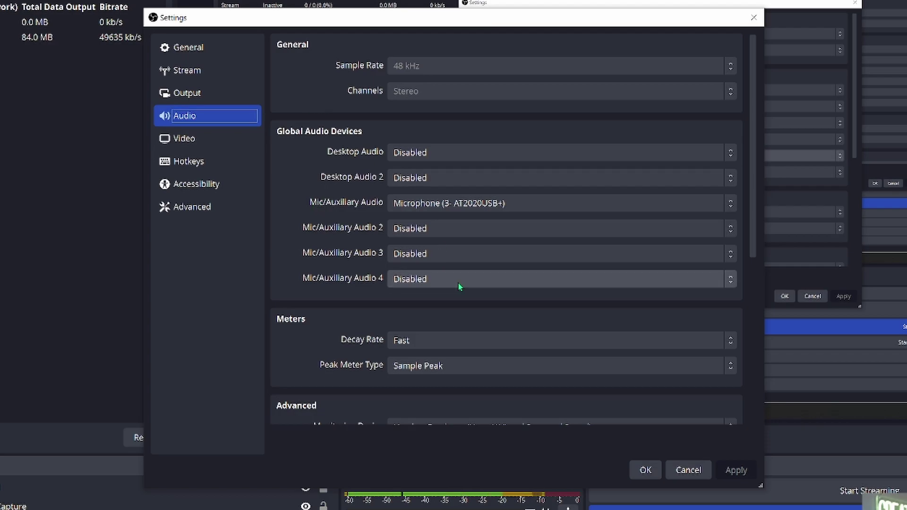
{"action": "left_click", "coordinate": [210, 96]}
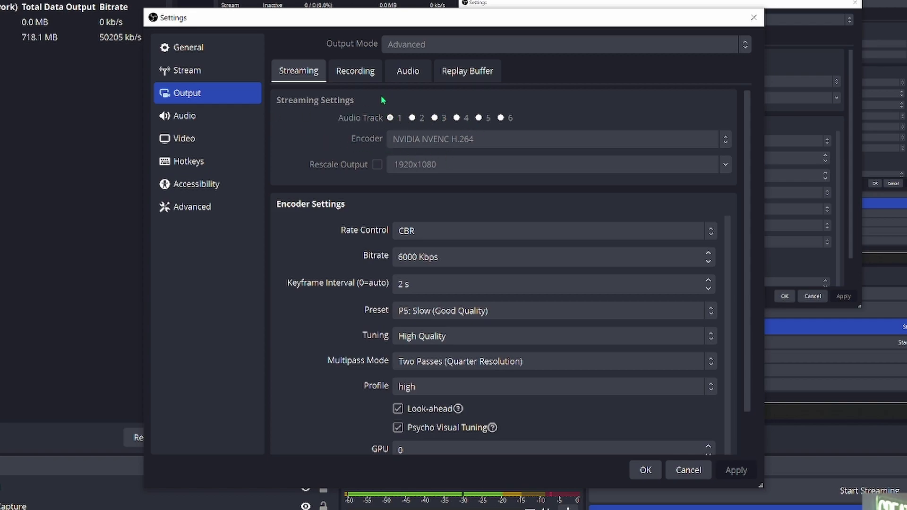
{"action": "left_click", "coordinate": [355, 71]}
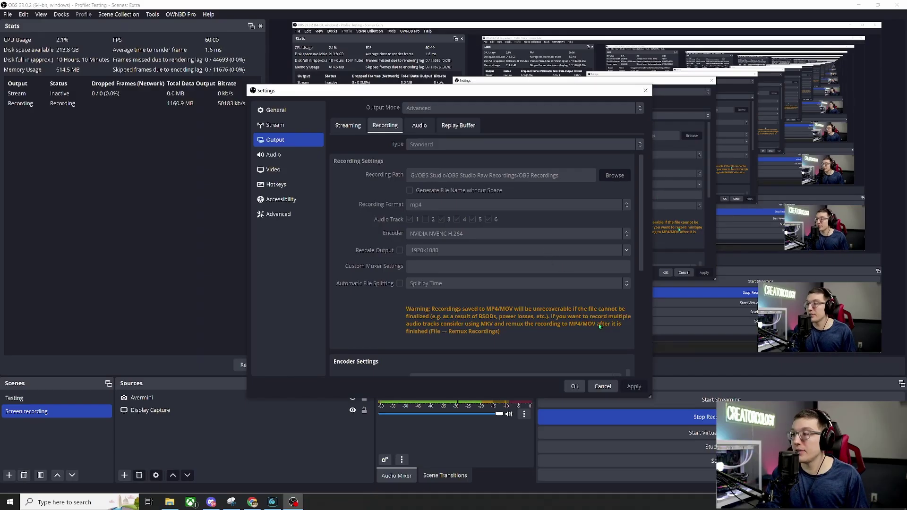
{"action": "left_click", "coordinate": [575, 386]}
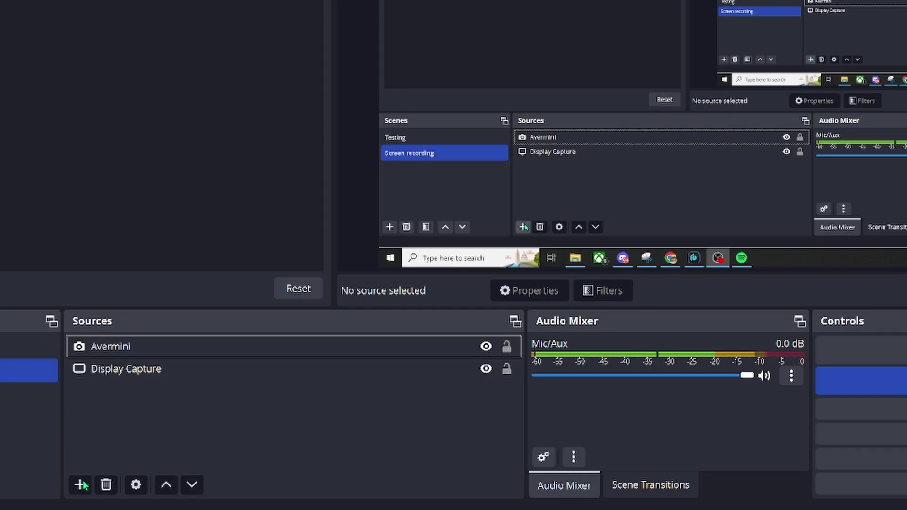
Step: Add an Application Audio Capture 'Music/spotify' on Spotify.exe, matching by same executable
{"action": "left_click", "coordinate": [123, 475]}
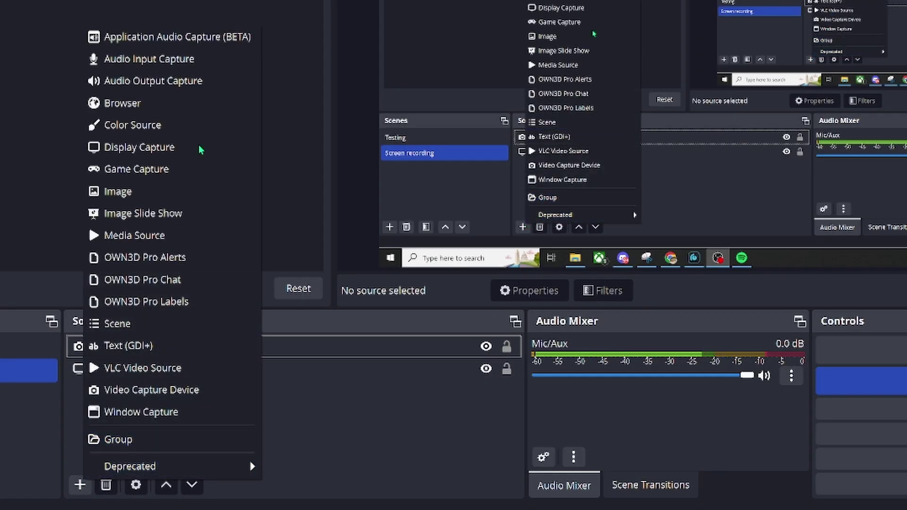
{"action": "left_click", "coordinate": [212, 43]}
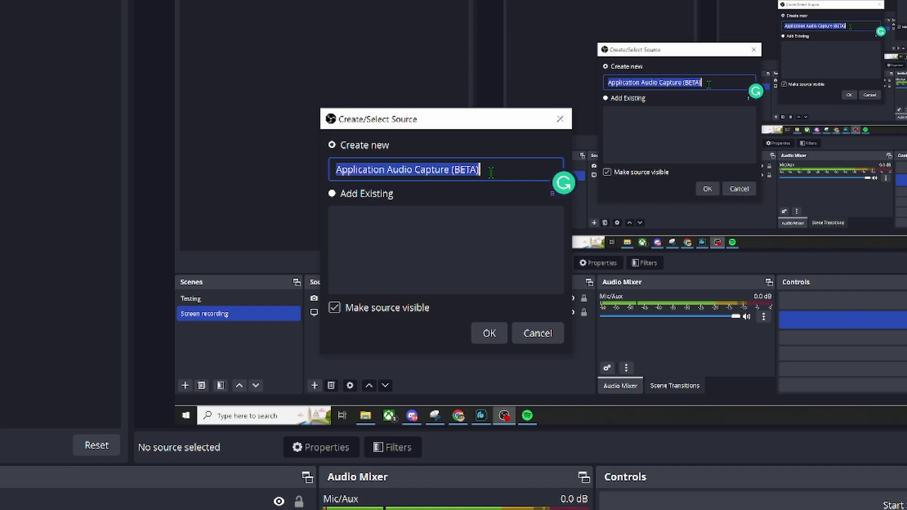
{"action": "type", "text": "Music/spotify"}
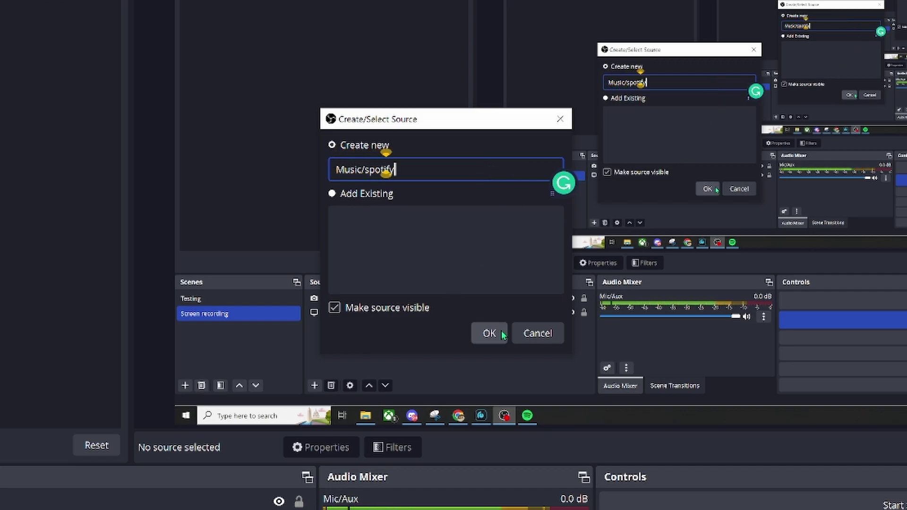
{"action": "left_click", "coordinate": [501, 333]}
{"action": "left_click", "coordinate": [498, 64]}
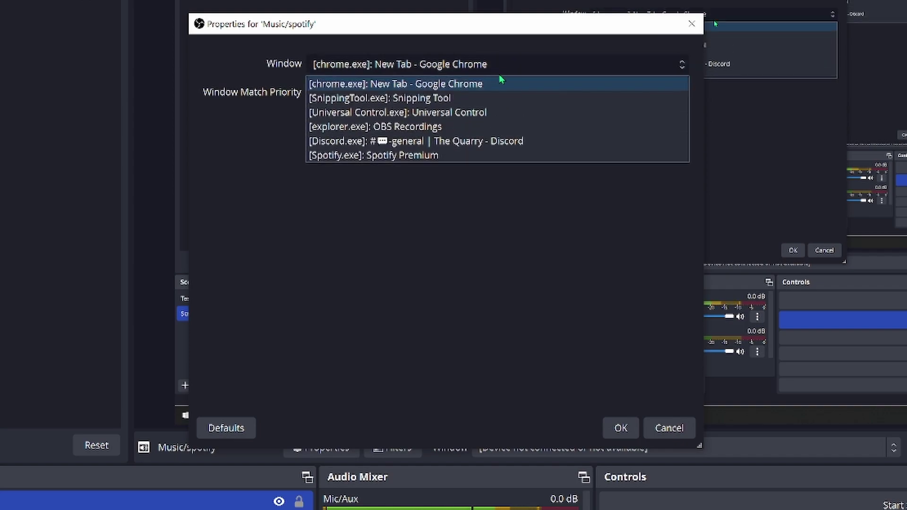
{"action": "left_click", "coordinate": [450, 153]}
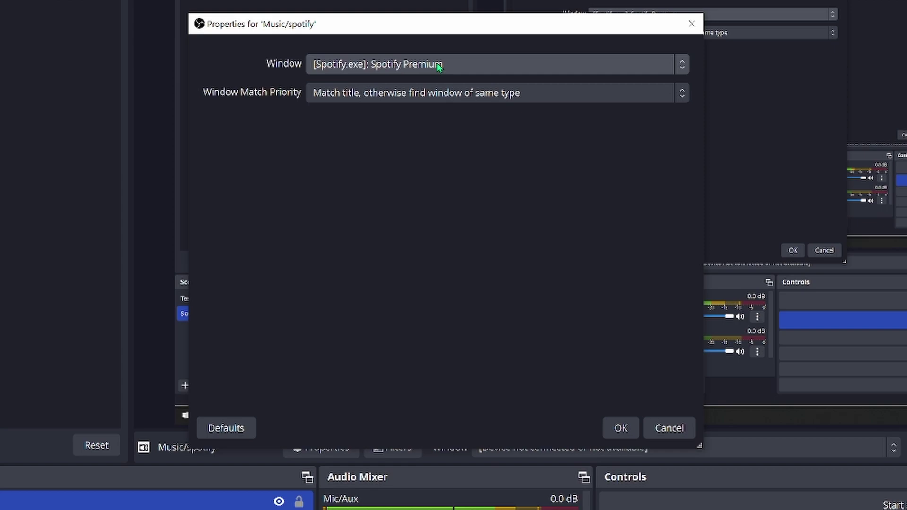
{"action": "left_click", "coordinate": [420, 96]}
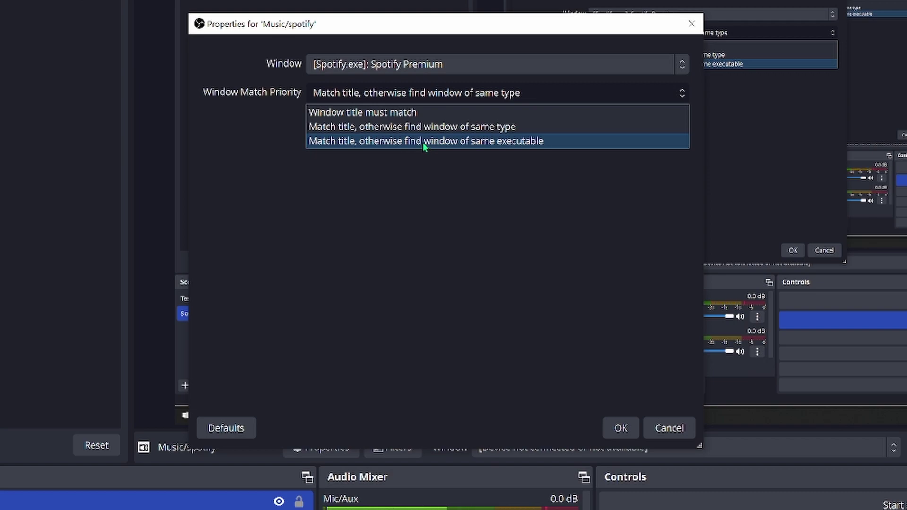
{"action": "left_click", "coordinate": [430, 143]}
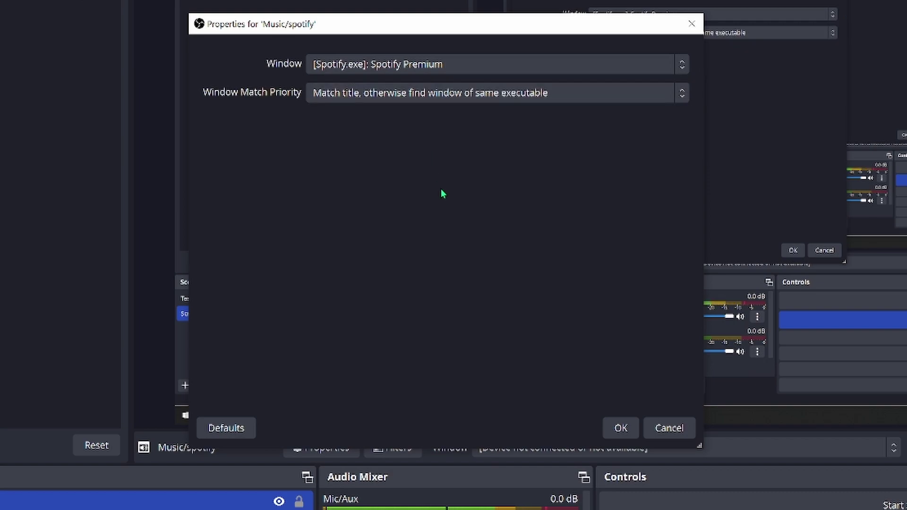
{"action": "left_click", "coordinate": [620, 428]}
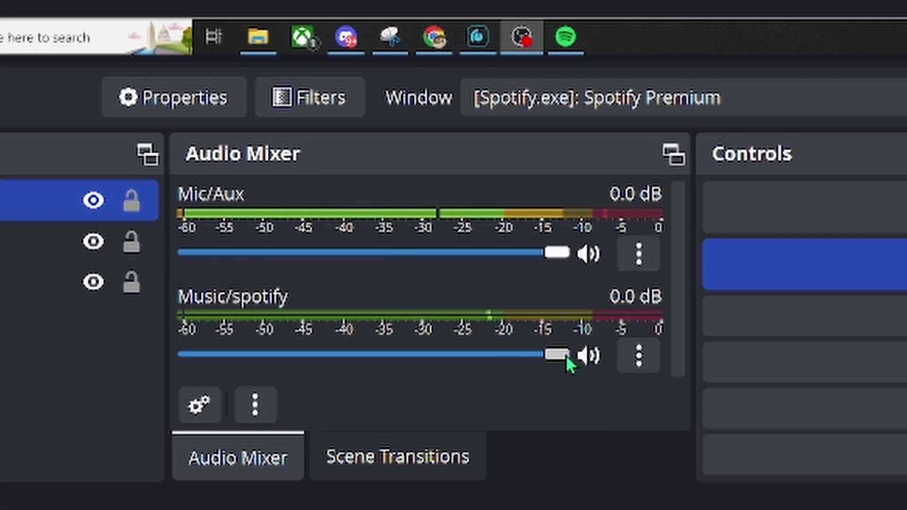
{"action": "left_click_drag", "start_coordinate": [557, 356], "coordinate": [369, 355]}
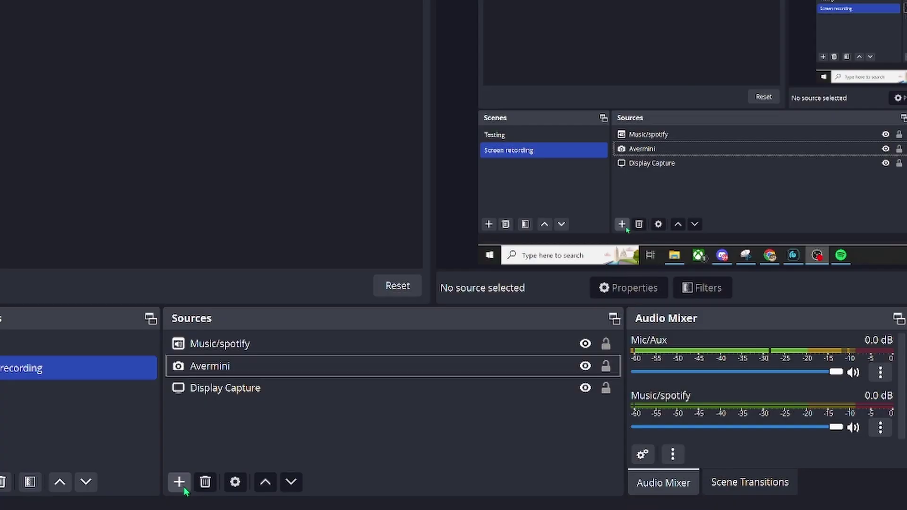
Step: Add a Discord Application Audio Capture on the Discord window, matched by same executable
{"action": "left_click", "coordinate": [183, 489]}
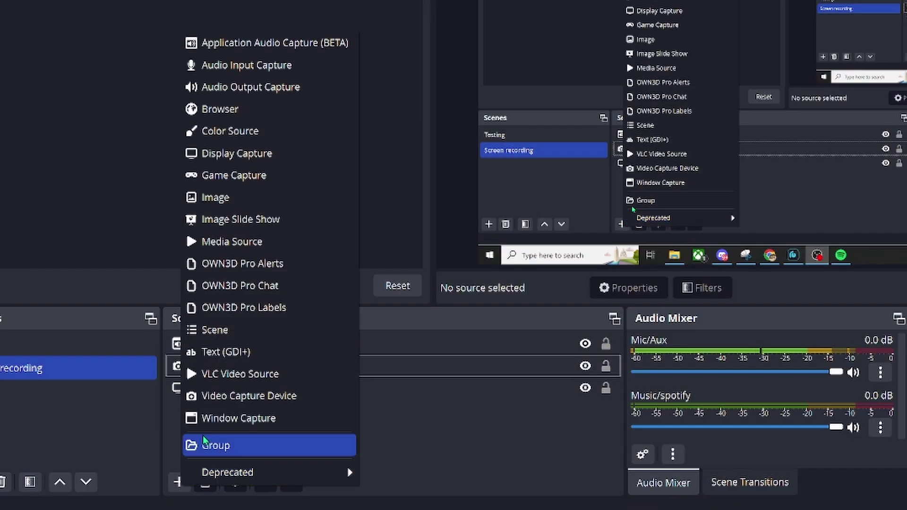
{"action": "left_click", "coordinate": [312, 45]}
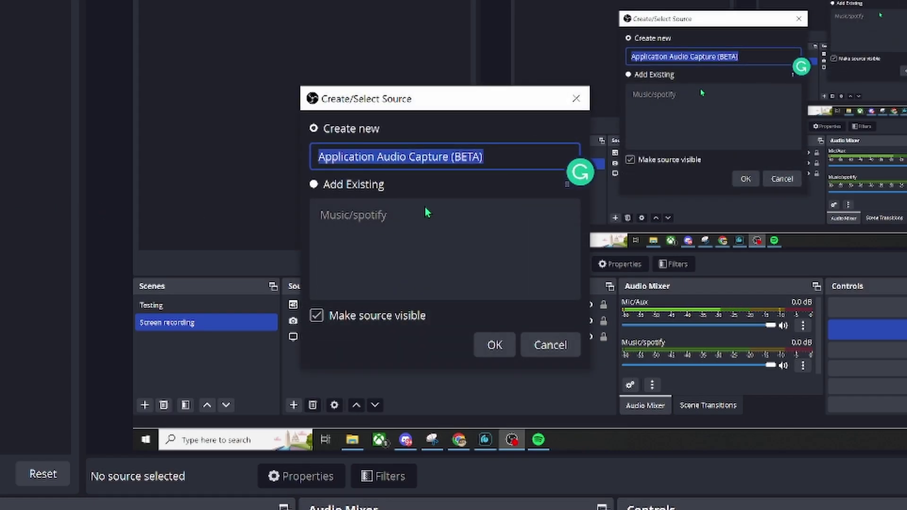
{"action": "type", "text": "Di"}
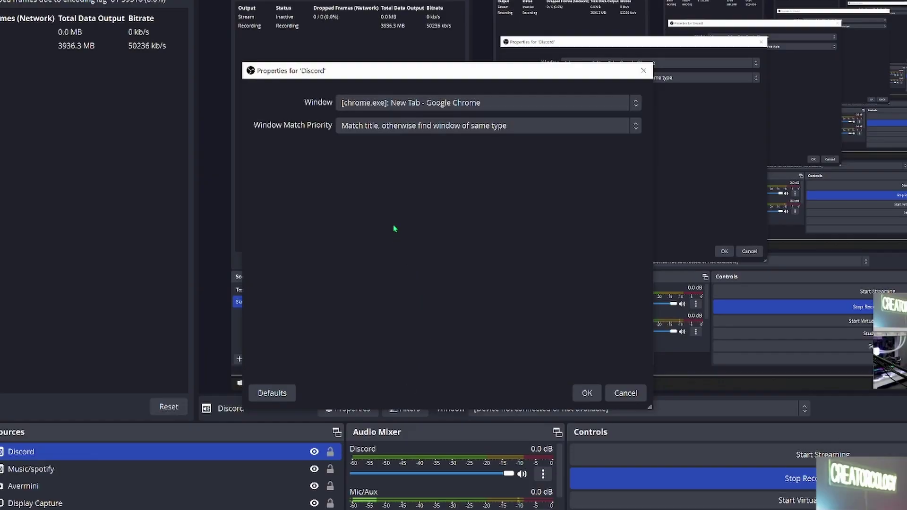
{"action": "left_click", "coordinate": [454, 103]}
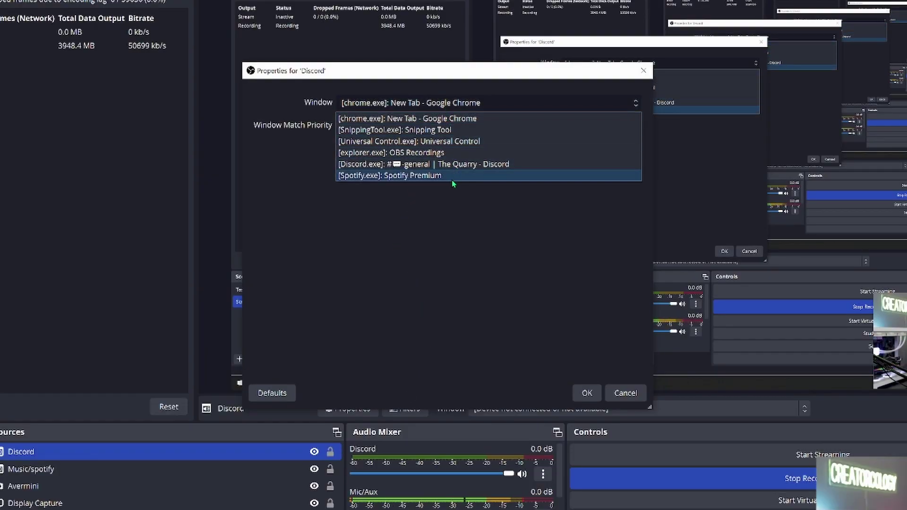
{"action": "left_click", "coordinate": [456, 164]}
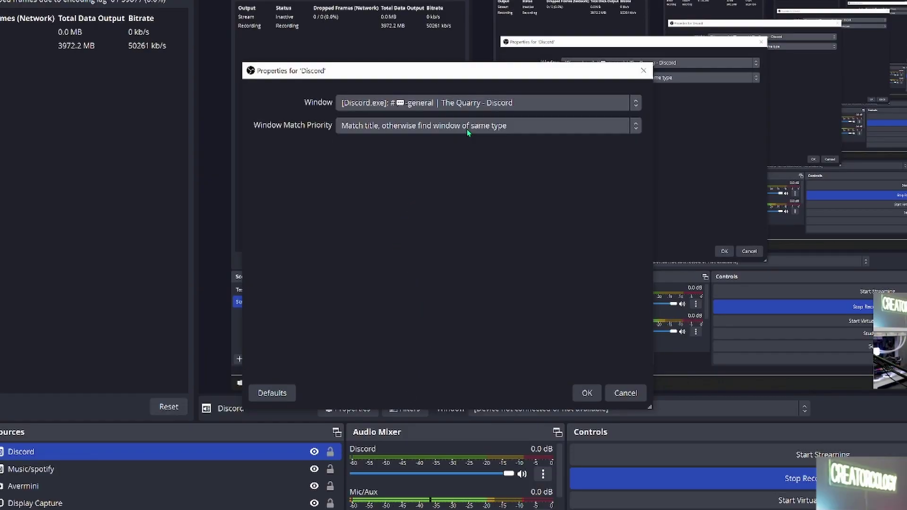
{"action": "left_click", "coordinate": [467, 129]}
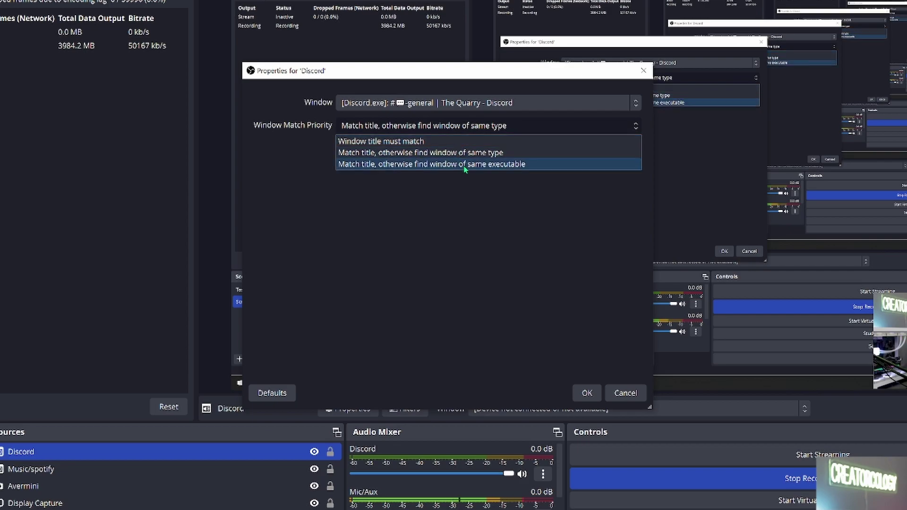
{"action": "left_click", "coordinate": [487, 164]}
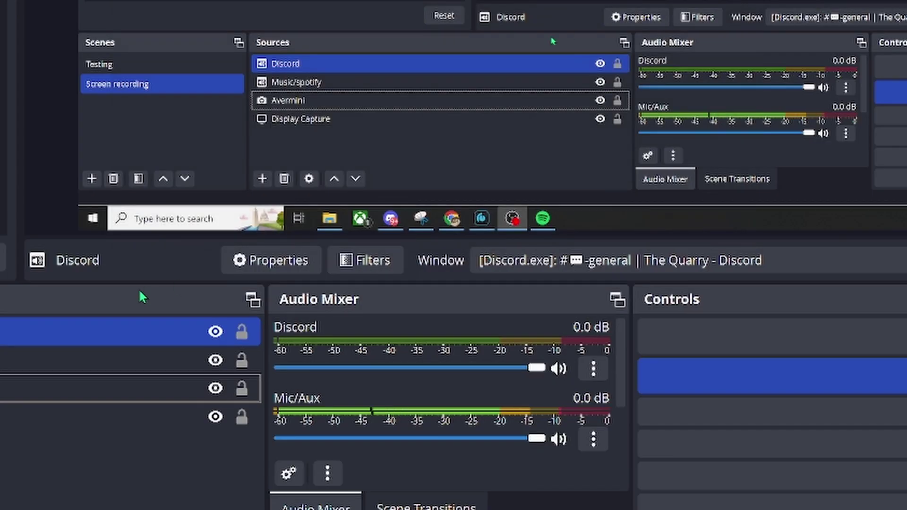
{"action": "scroll", "coordinate": [389, 418], "scroll_direction": "down", "scroll_amount": 2}
Step: Add a Chrome Application Audio Capture on the Chrome window, matched by same executable
{"action": "left_click", "coordinate": [142, 451]}
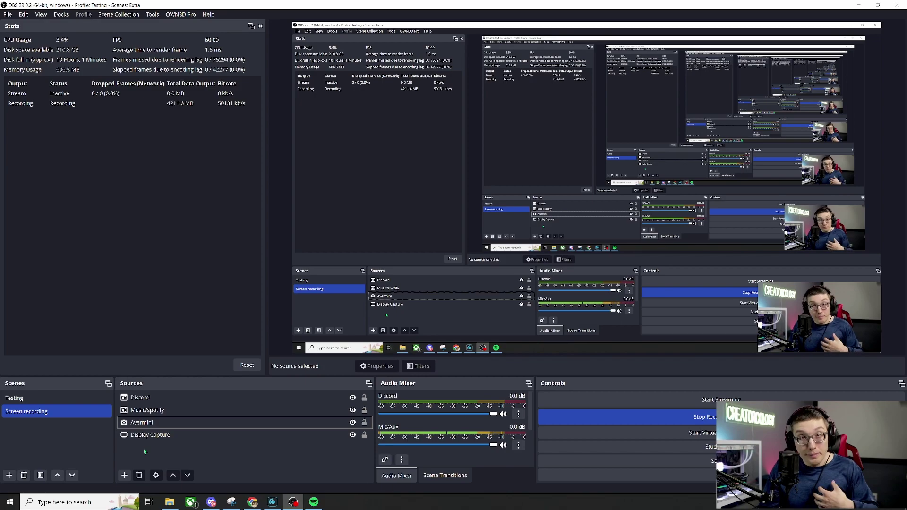
{"action": "left_click", "coordinate": [124, 476]}
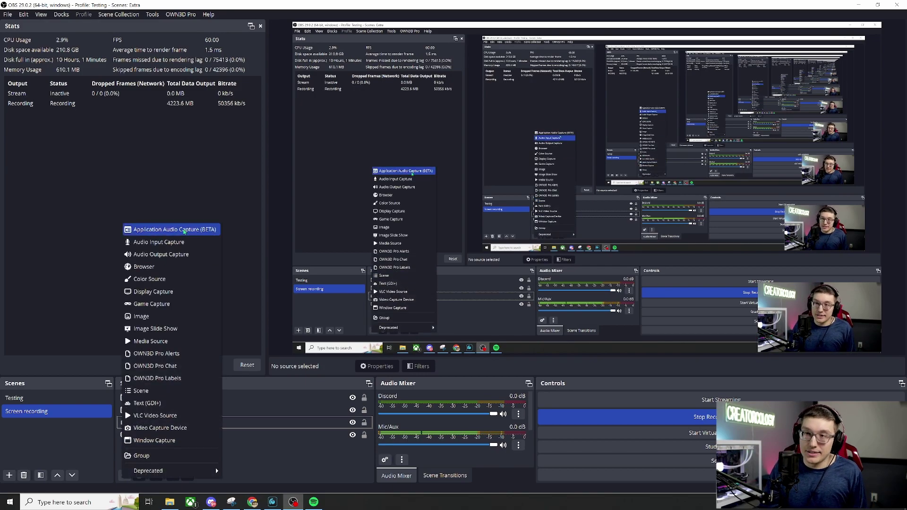
{"action": "left_click", "coordinate": [184, 232]}
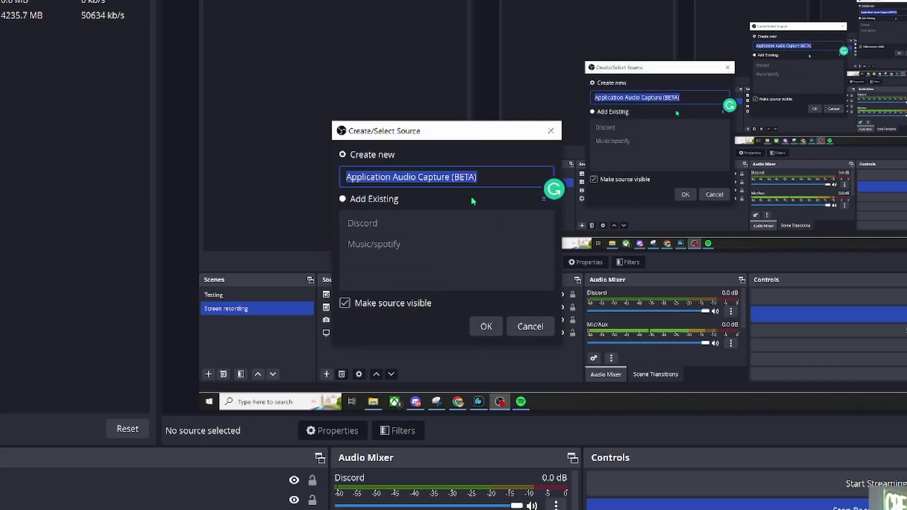
{"action": "type", "text": "Chrome"}
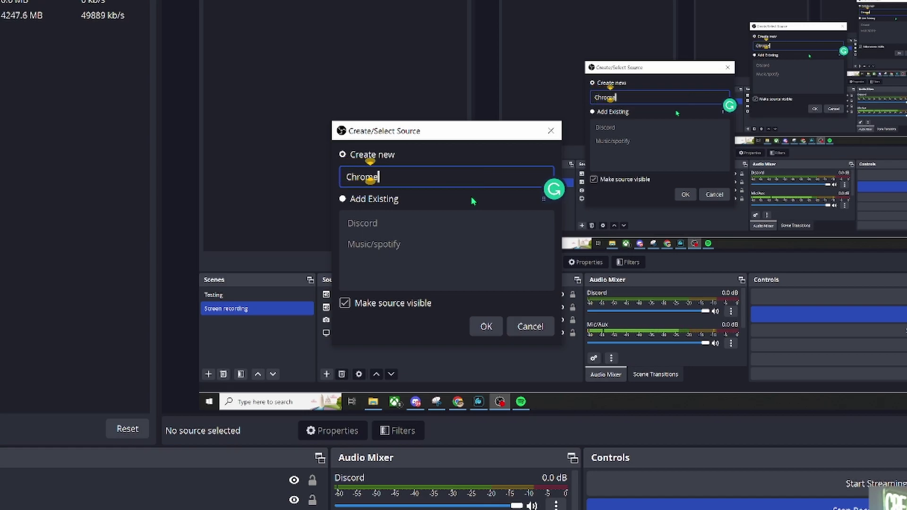
{"action": "key", "text": "Return"}
{"action": "left_click", "coordinate": [486, 78]}
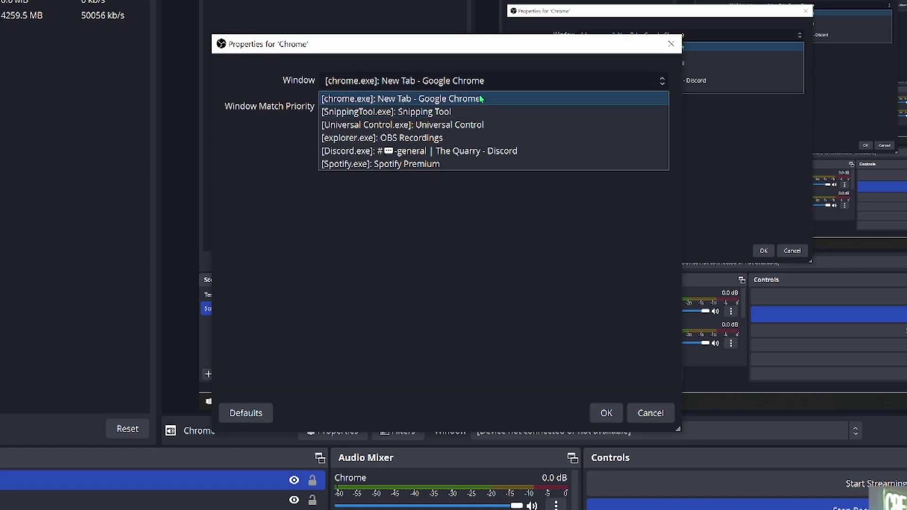
{"action": "left_click", "coordinate": [480, 98]}
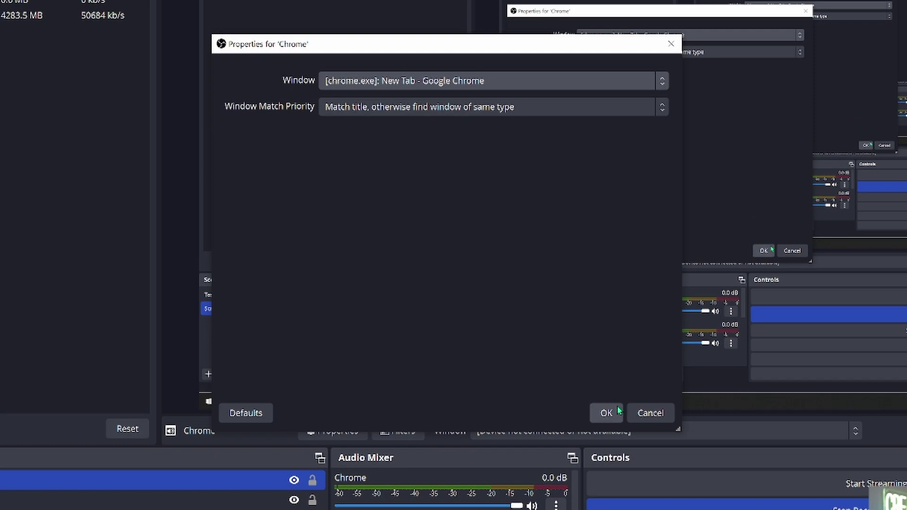
{"action": "left_click", "coordinate": [510, 107]}
{"action": "left_click", "coordinate": [512, 150]}
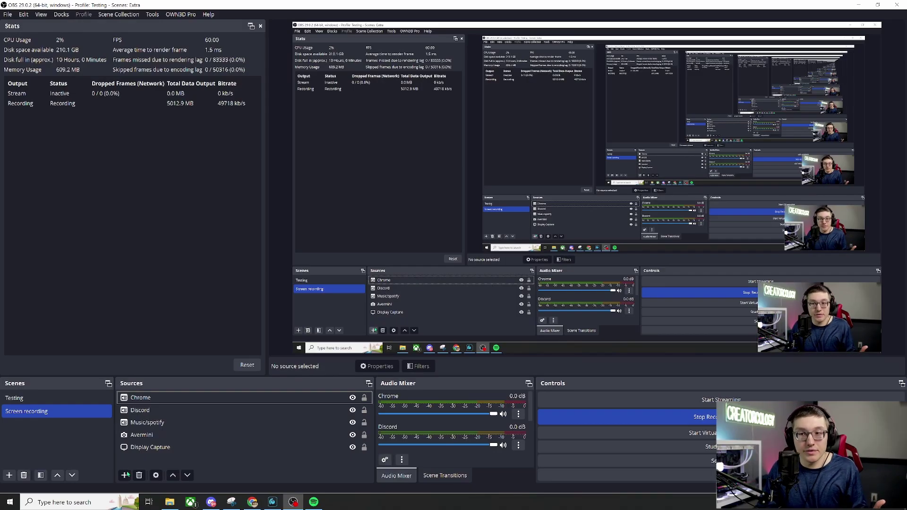
Step: Add a 'Game' Application Audio Capture on the Snipping Tool window, matched by executable
{"action": "left_click", "coordinate": [124, 475]}
{"action": "left_click", "coordinate": [192, 222]}
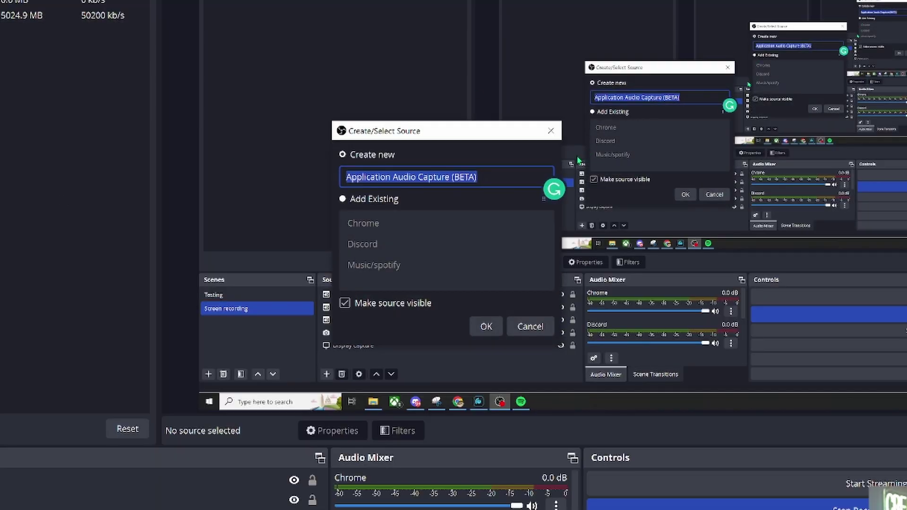
{"action": "type", "text": "Game"}
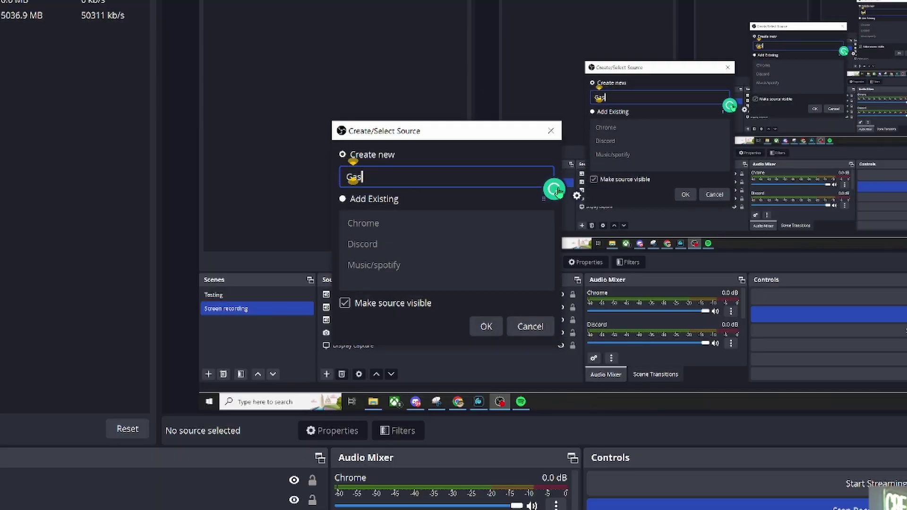
{"action": "key", "text": "Return"}
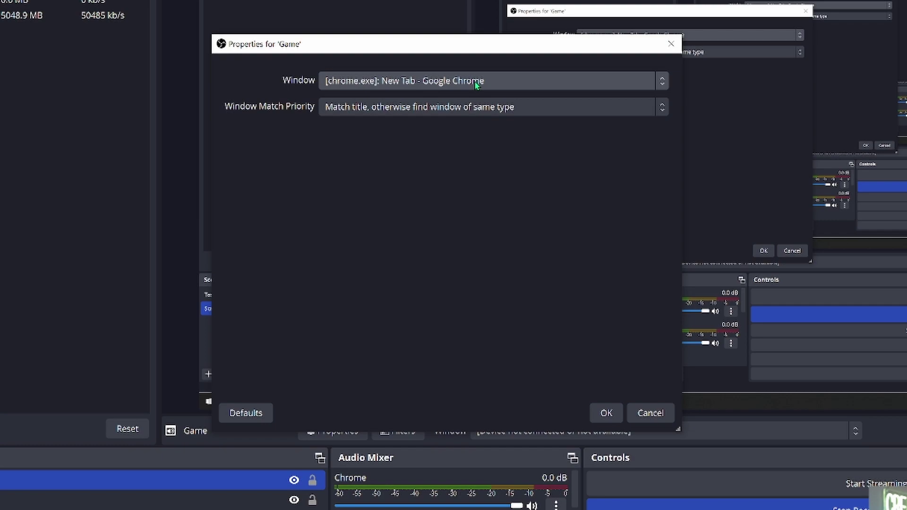
{"action": "left_click", "coordinate": [474, 82]}
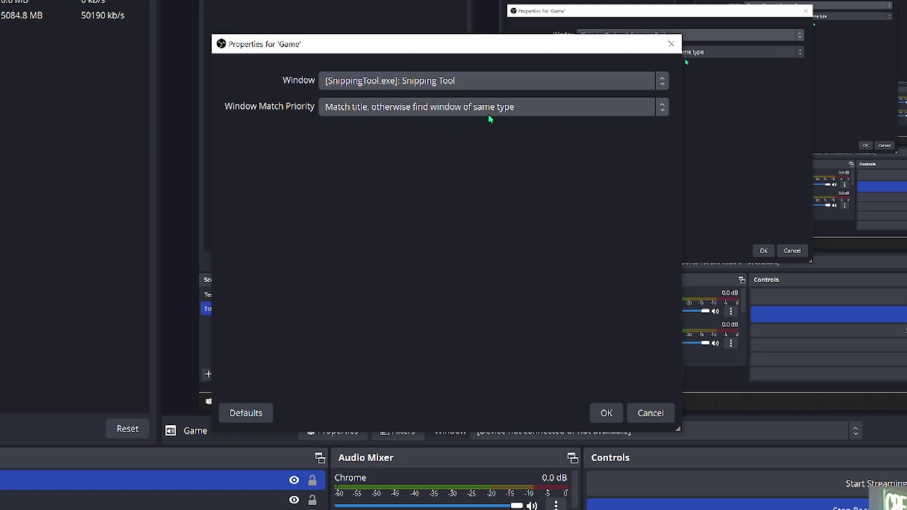
{"action": "left_click", "coordinate": [489, 110]}
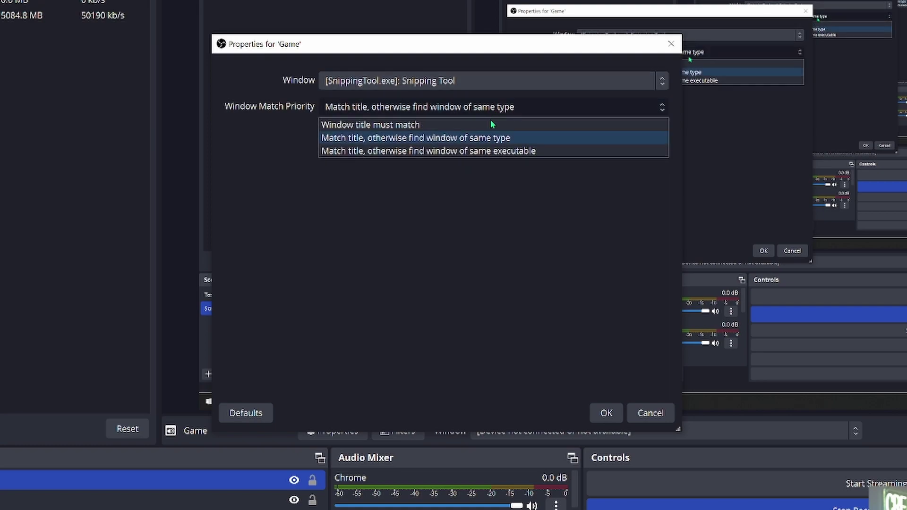
{"action": "left_click", "coordinate": [477, 151]}
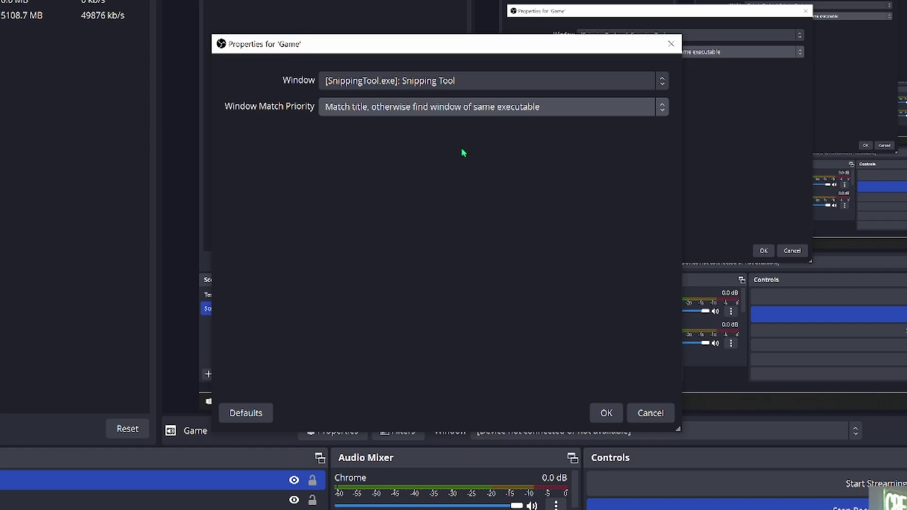
{"action": "left_click", "coordinate": [606, 413]}
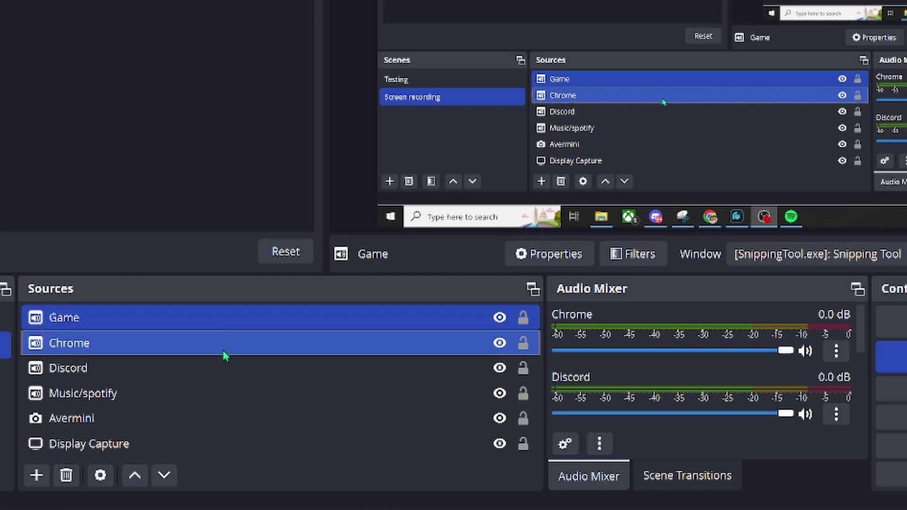
{"action": "scroll", "coordinate": [685, 338], "scroll_direction": "down", "scroll_amount": 2}
{"action": "scroll", "coordinate": [686, 339], "scroll_direction": "up", "scroll_amount": 2}
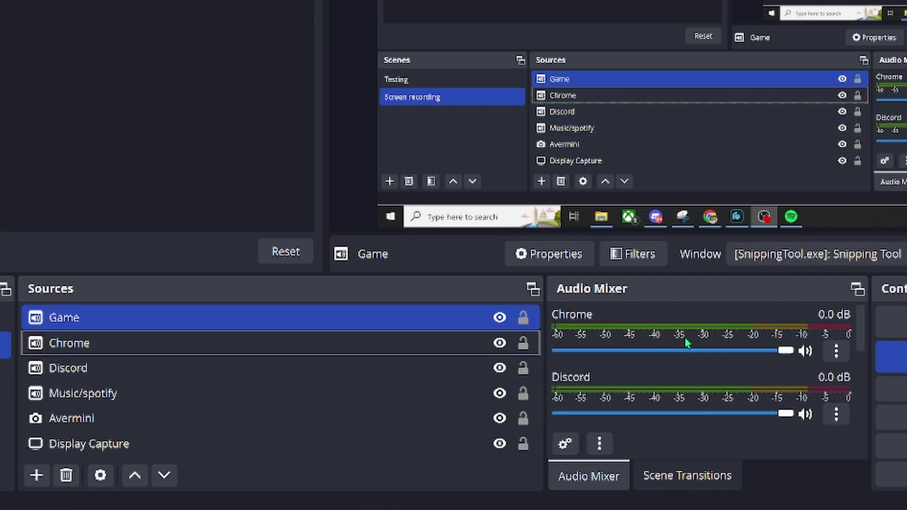
Step: Select the Game, Chrome, Discord and Music/spotify sources together
{"action": "left_click", "coordinate": [233, 324]}
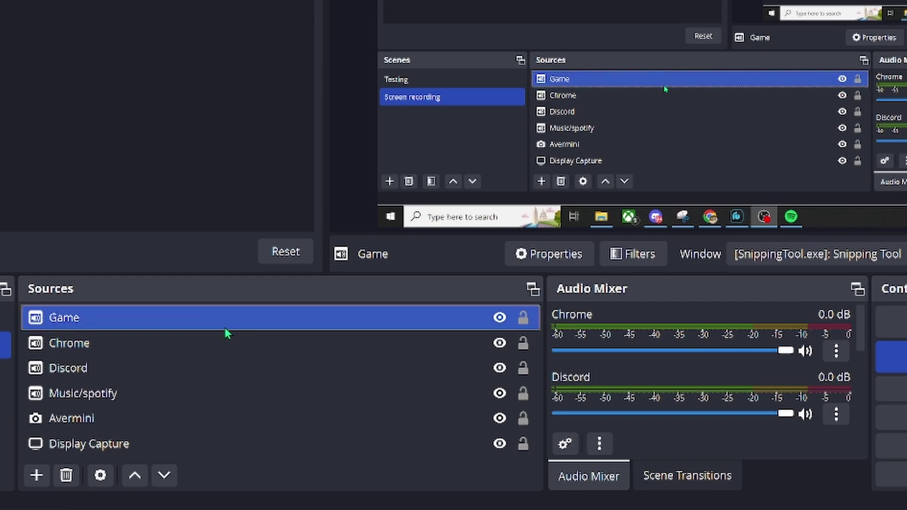
{"action": "key", "text": "shift+Down"}
{"action": "key", "text": "shift+Down"}
{"action": "key", "text": "shift+Down"}
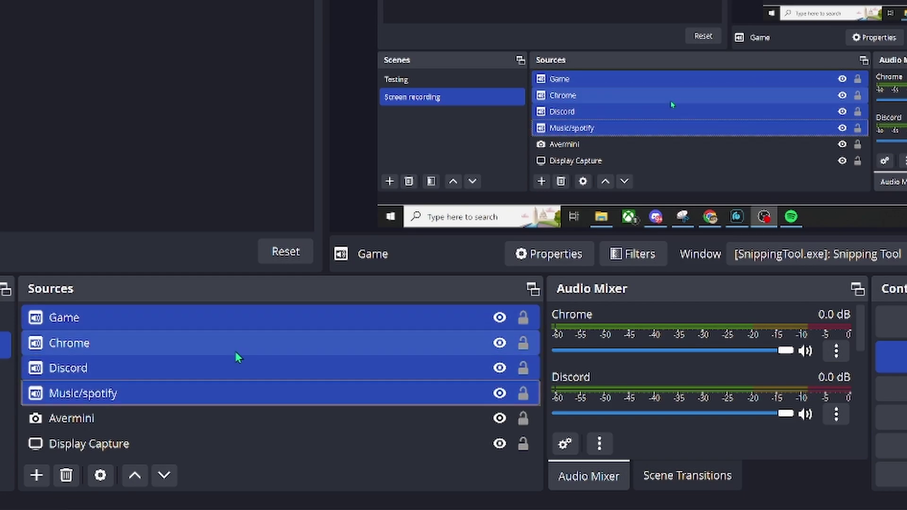
{"action": "left_click", "coordinate": [198, 347]}
{"action": "left_click", "coordinate": [196, 324]}
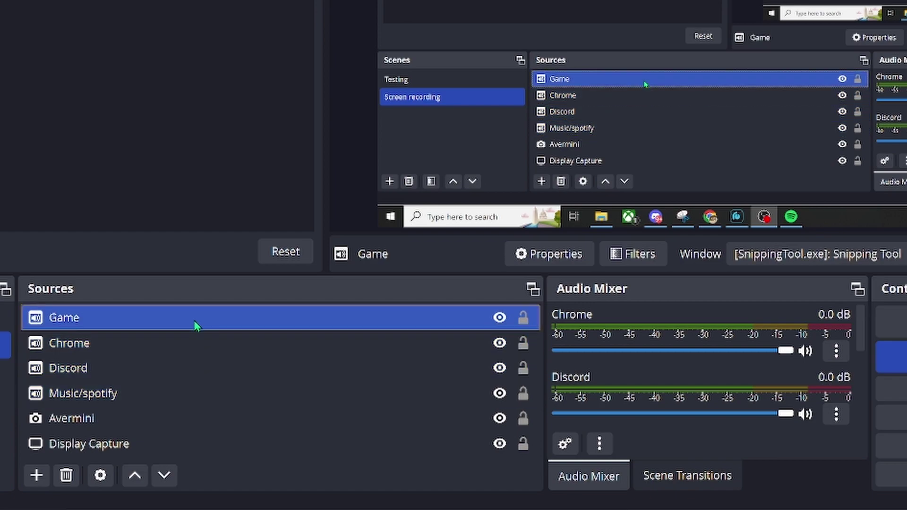
{"action": "left_click", "coordinate": [209, 346], "text": "ctrl"}
{"action": "left_click", "coordinate": [206, 373], "text": "ctrl"}
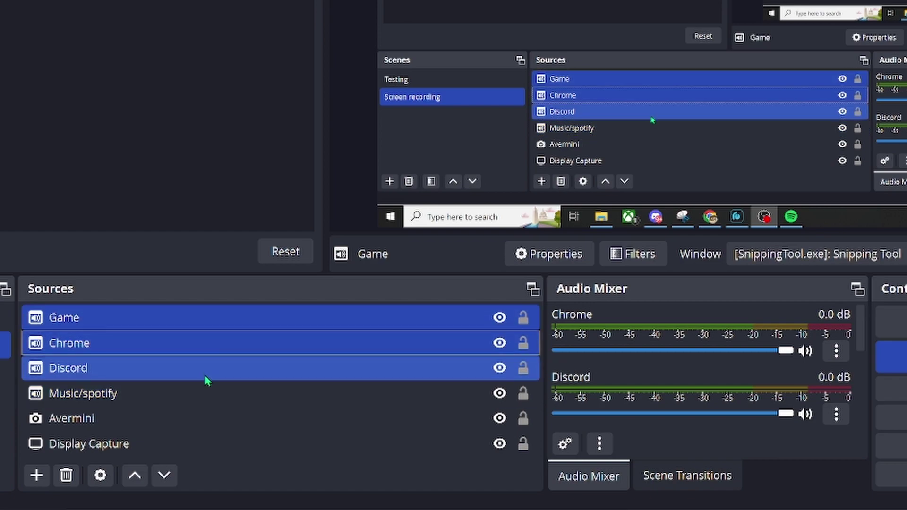
{"action": "left_click", "coordinate": [209, 396], "text": "ctrl"}
Step: Group the four selected sources as 'Audio Extras' and expand the group
{"action": "right_click", "coordinate": [209, 351]}
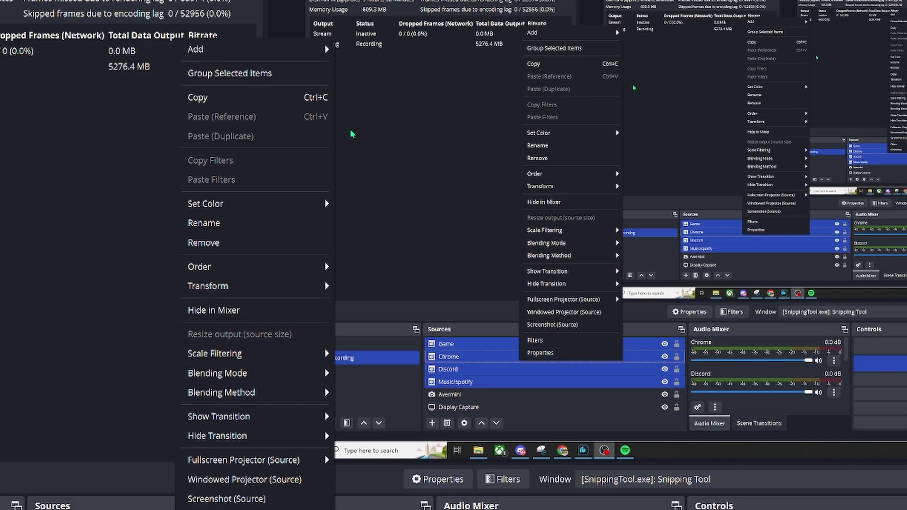
{"action": "left_click", "coordinate": [287, 73]}
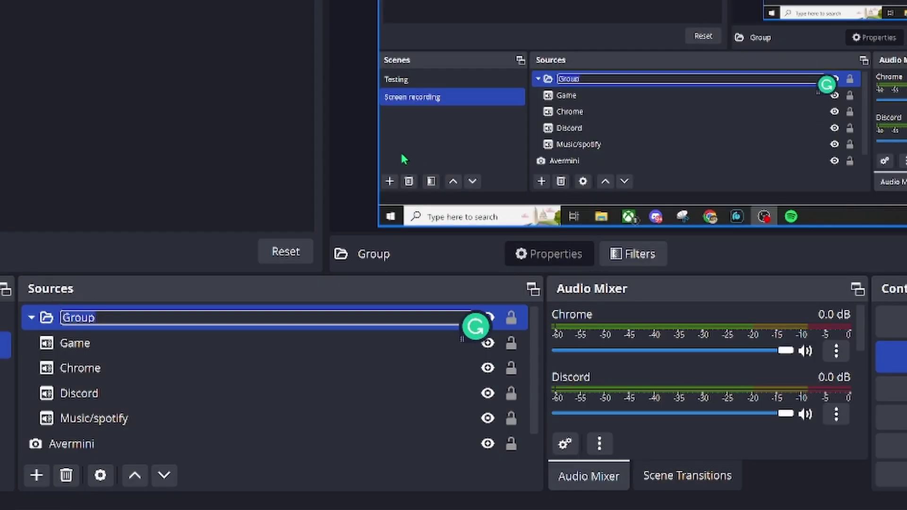
{"action": "key", "text": "BackSpace"}
{"action": "type", "text": "Au"}
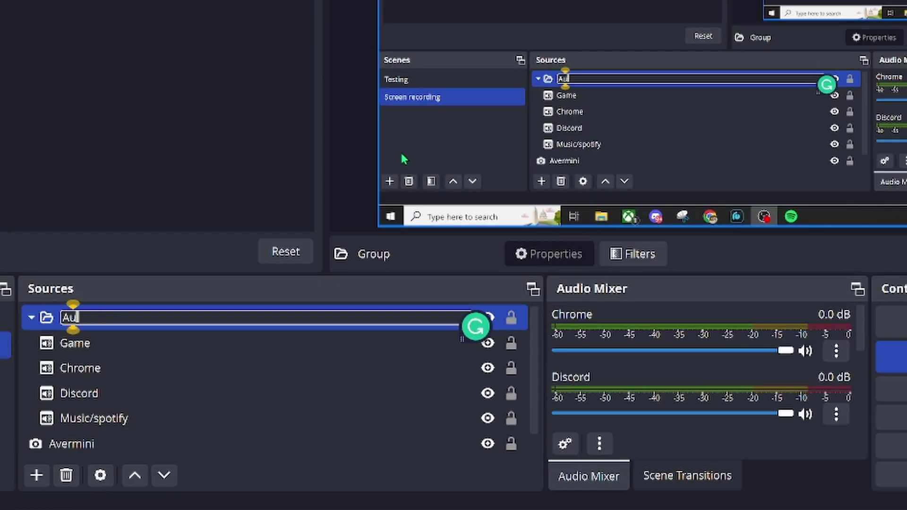
{"action": "type", "text": "dio Ext"}
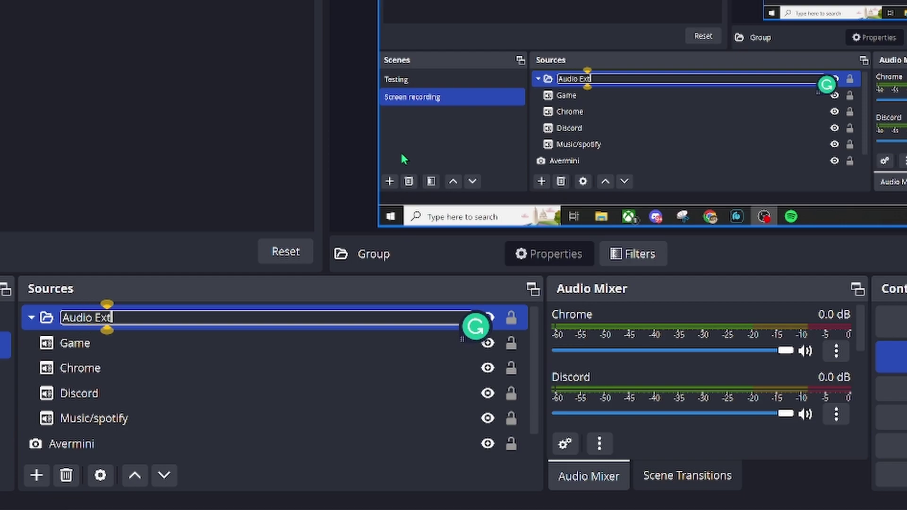
{"action": "type", "text": "ras"}
{"action": "left_click", "coordinate": [32, 318]}
{"action": "left_click", "coordinate": [157, 341], "text": "ctrl"}
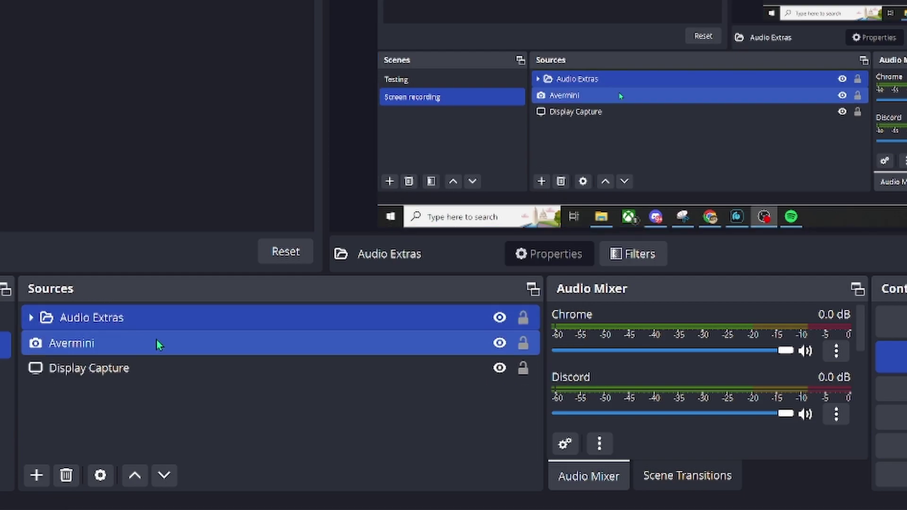
{"action": "left_click", "coordinate": [106, 325]}
{"action": "left_click", "coordinate": [33, 318]}
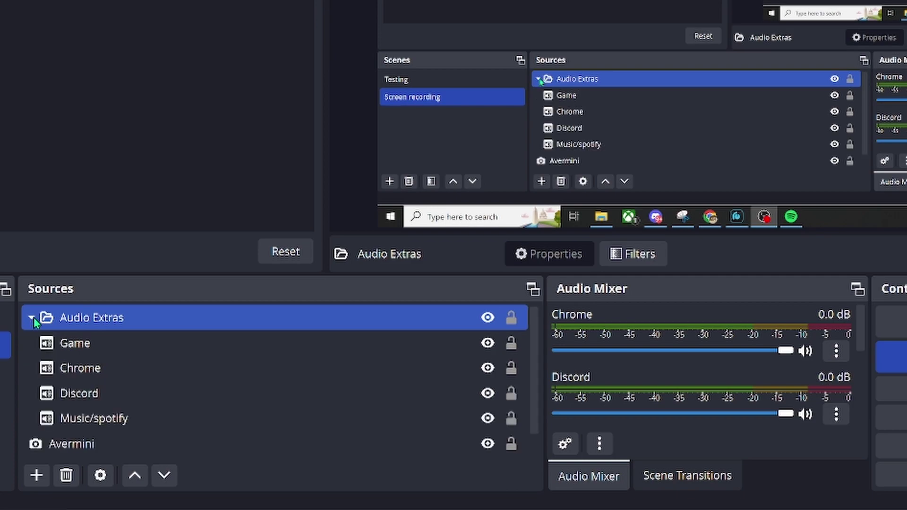
Step: Collapse Audio Extras, then open Advanced Audio Properties from the mixer gear and enlarge it
{"action": "left_click", "coordinate": [32, 318]}
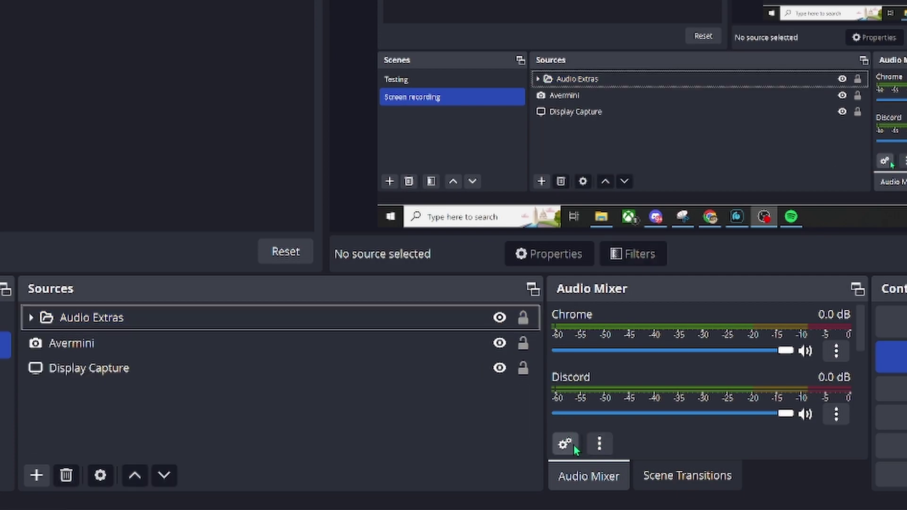
{"action": "left_click", "coordinate": [572, 445]}
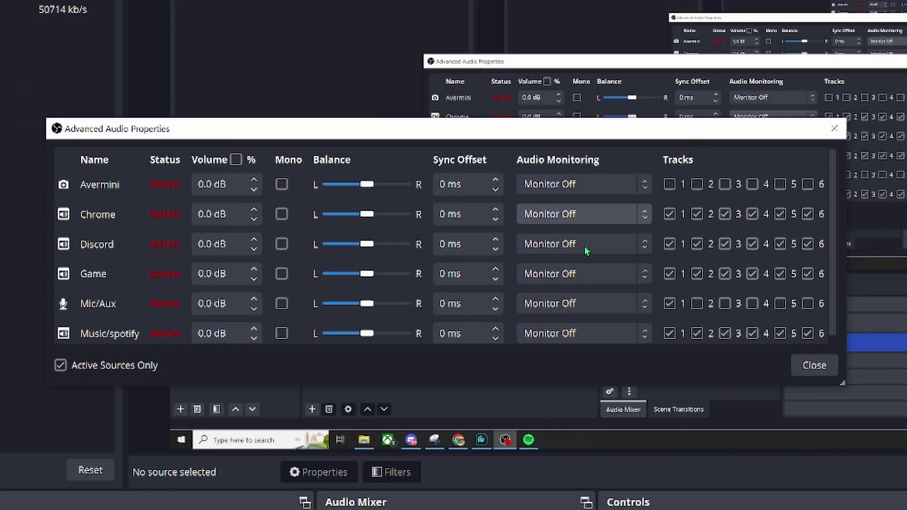
{"action": "left_click_drag", "start_coordinate": [842, 383], "coordinate": [857, 436]}
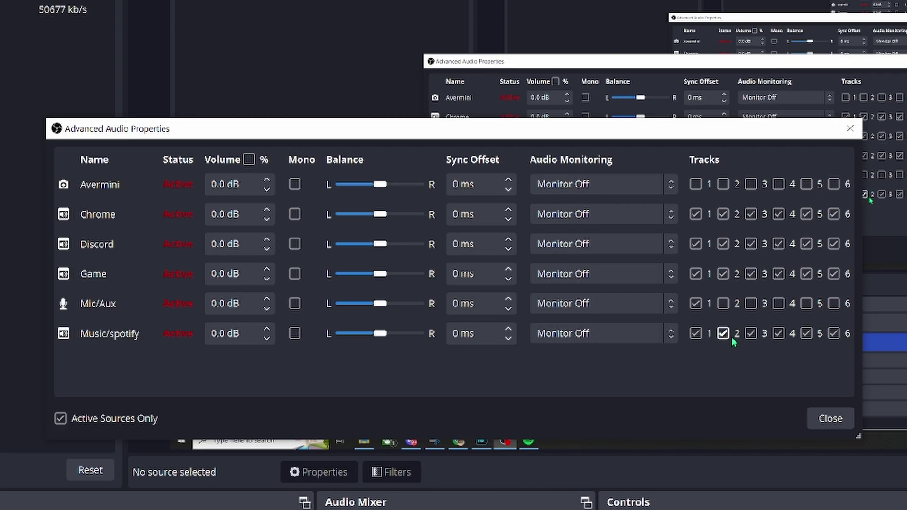
Step: Put Mic/Aux on tracks 2–3; drop Music/spotify from 2–3, Game and Chrome from 3
{"action": "left_click", "coordinate": [725, 334]}
{"action": "left_click", "coordinate": [724, 304]}
{"action": "left_click", "coordinate": [751, 303]}
{"action": "left_click", "coordinate": [753, 333]}
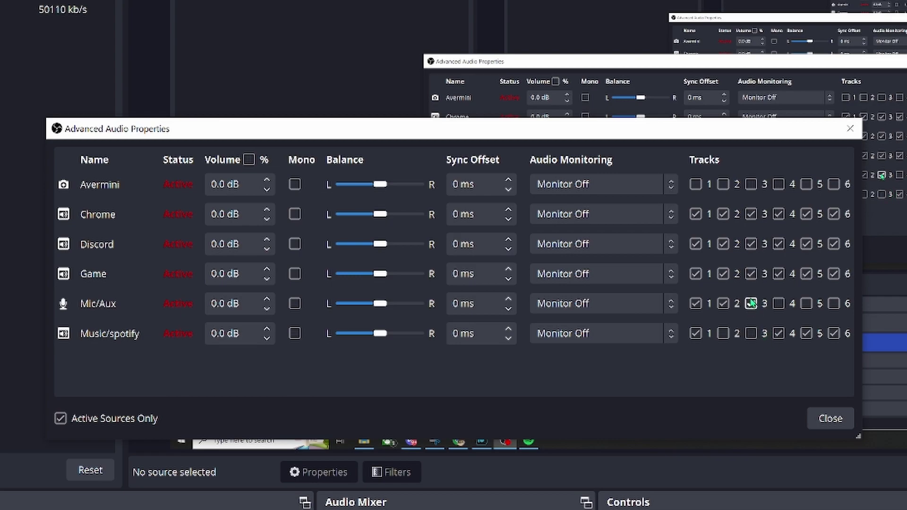
{"action": "left_click", "coordinate": [751, 274]}
{"action": "left_click", "coordinate": [753, 214]}
Step: Untick Track 4 for the Game, Discord and Chrome sources
{"action": "left_click", "coordinate": [779, 274]}
{"action": "left_click", "coordinate": [779, 244]}
{"action": "left_click", "coordinate": [779, 214]}
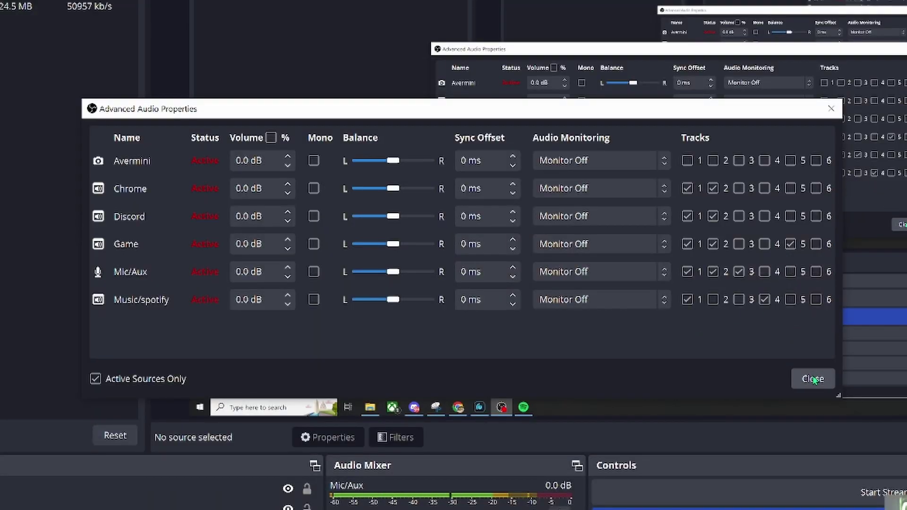
Step: Close Advanced Audio Properties and lower the Discord volume slider slightly
{"action": "left_click", "coordinate": [814, 381]}
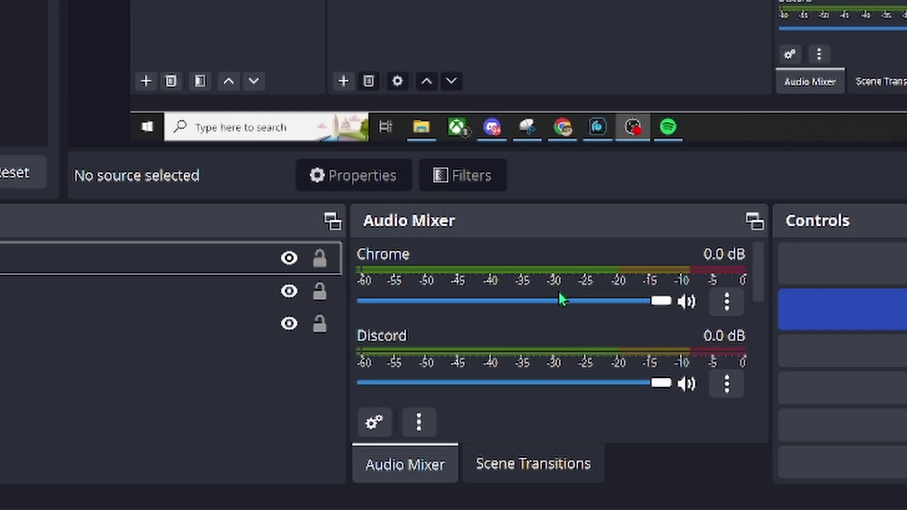
{"action": "left_click", "coordinate": [664, 304]}
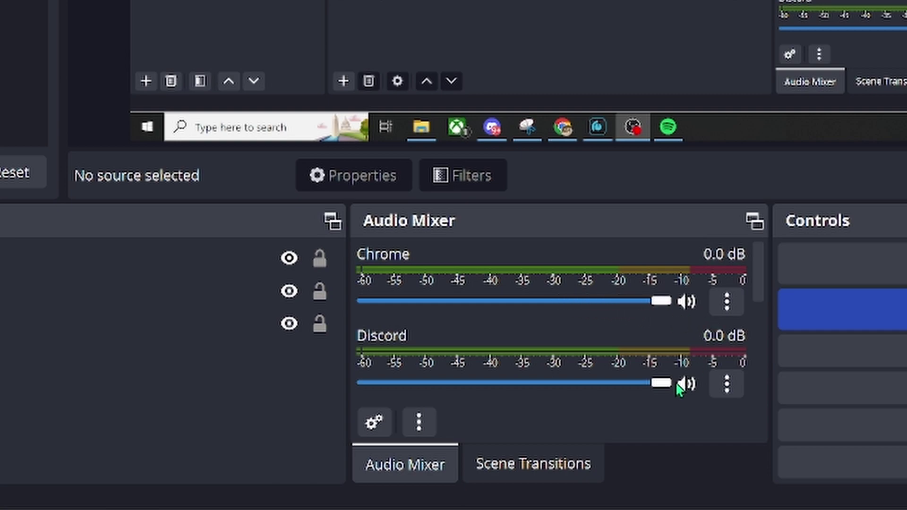
{"action": "left_click_drag", "start_coordinate": [665, 385], "coordinate": [621, 389]}
{"action": "scroll", "coordinate": [616, 330], "scroll_direction": "down", "scroll_amount": 2}
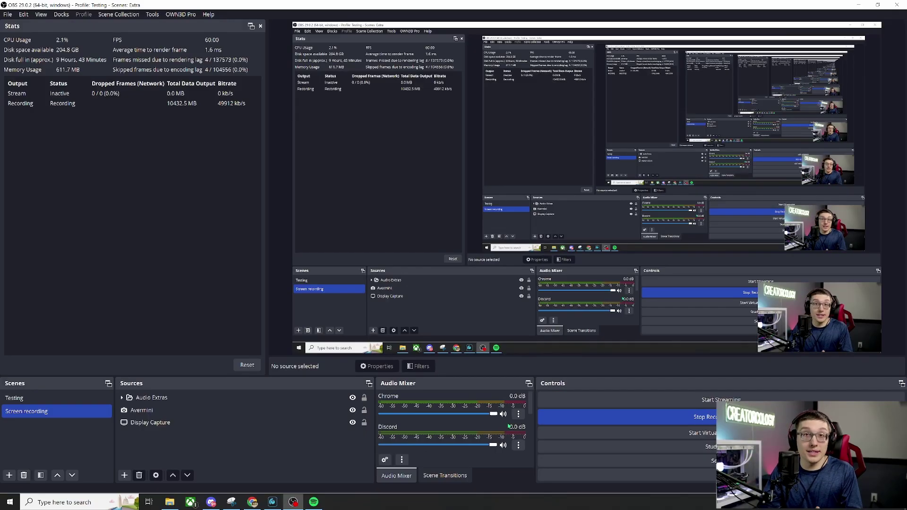
Step: Open Chrome's audio Filters window and close it again
{"action": "left_click", "coordinate": [518, 415]}
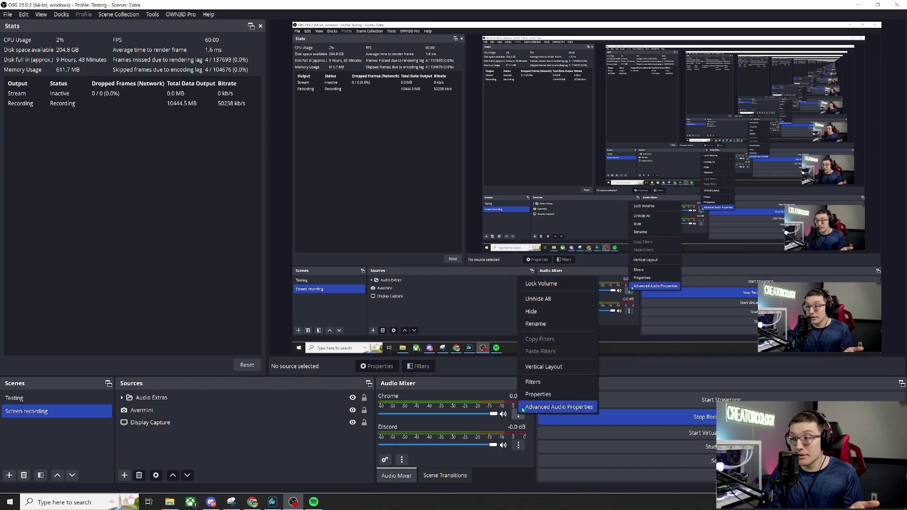
{"action": "left_click", "coordinate": [544, 379]}
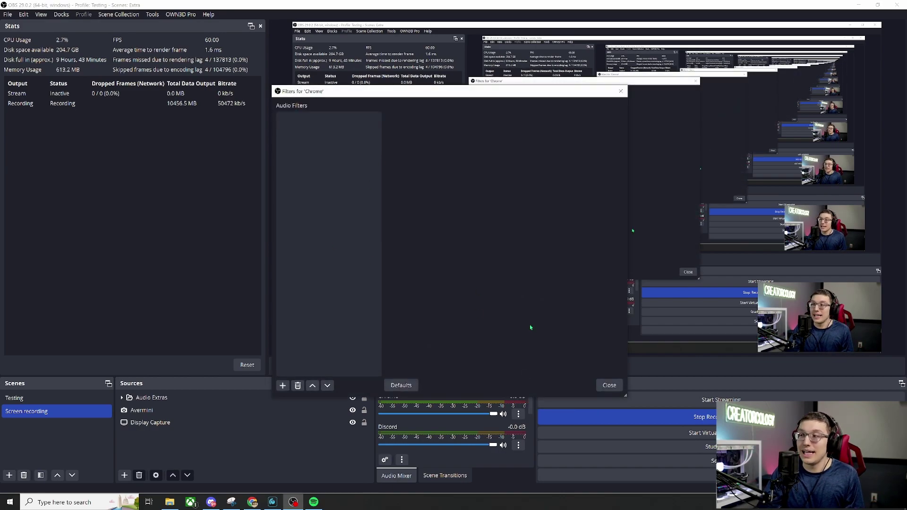
{"action": "left_click", "coordinate": [610, 384]}
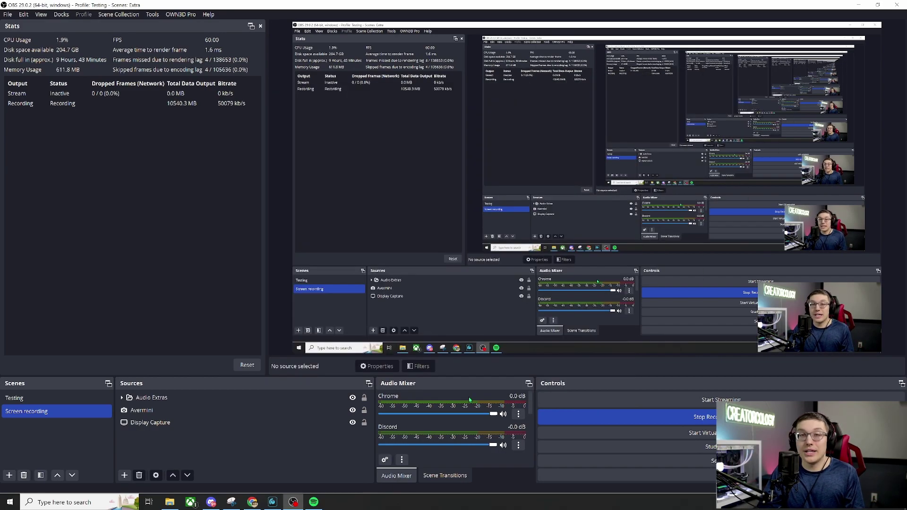